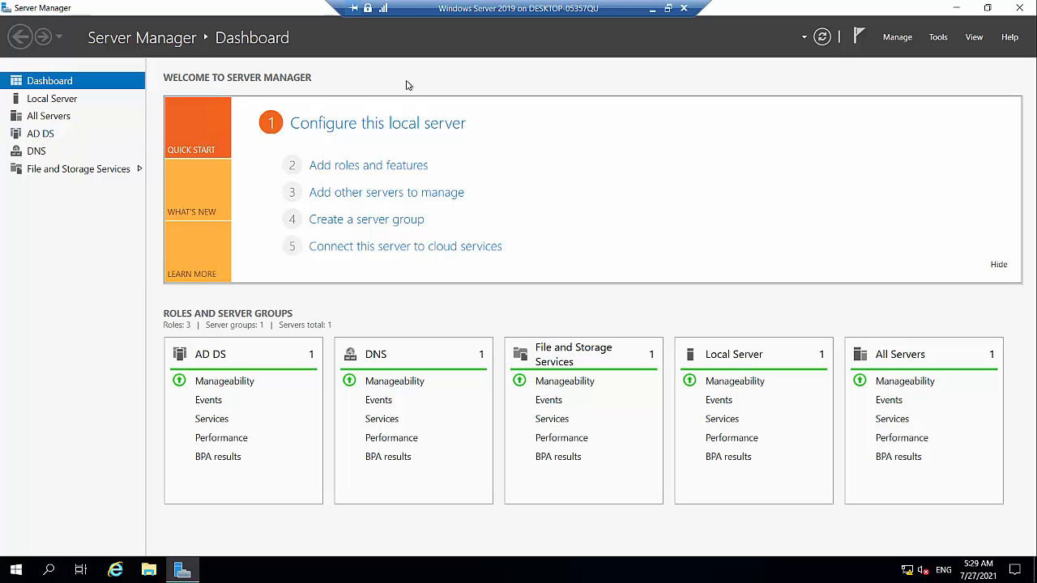
# Launch Active Directory Users and Computers from Server Manager's Tools menu.
pyautogui.click(940, 40)
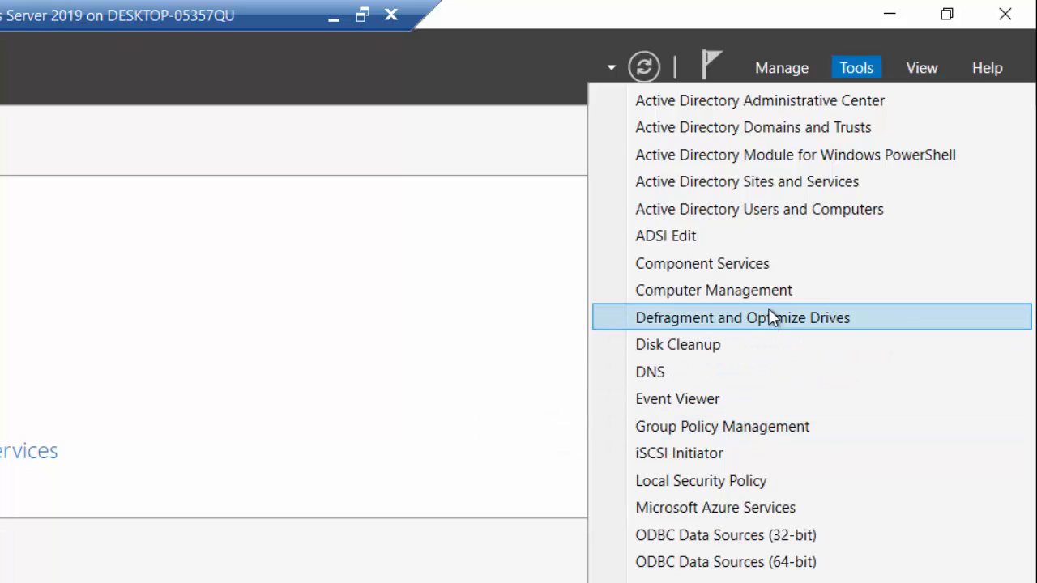
pyautogui.click(802, 209)
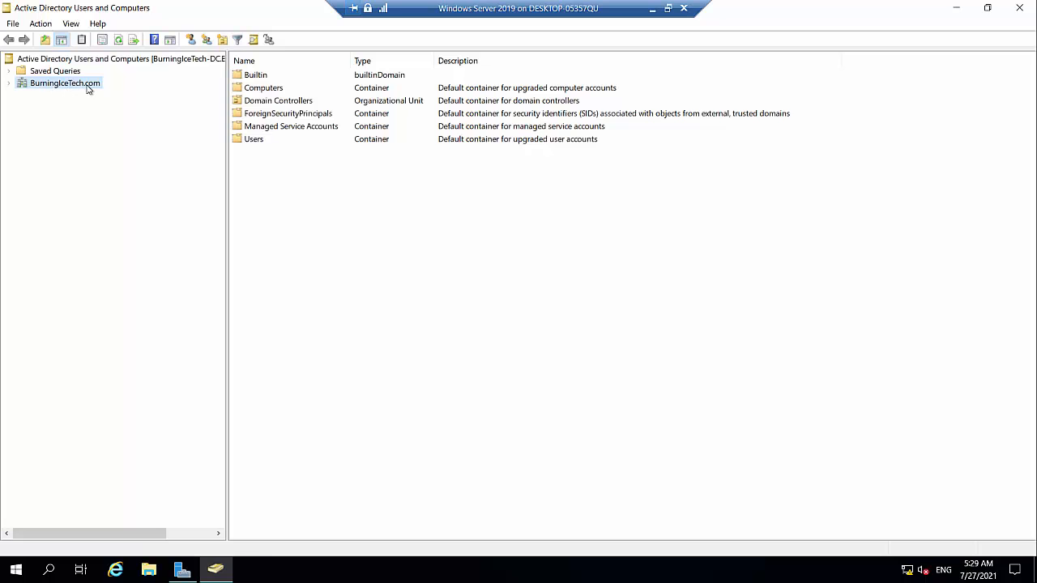
# Expand BurningIceTech.com to list its six default containers, including Domain Controllers.
pyautogui.click(7, 85)
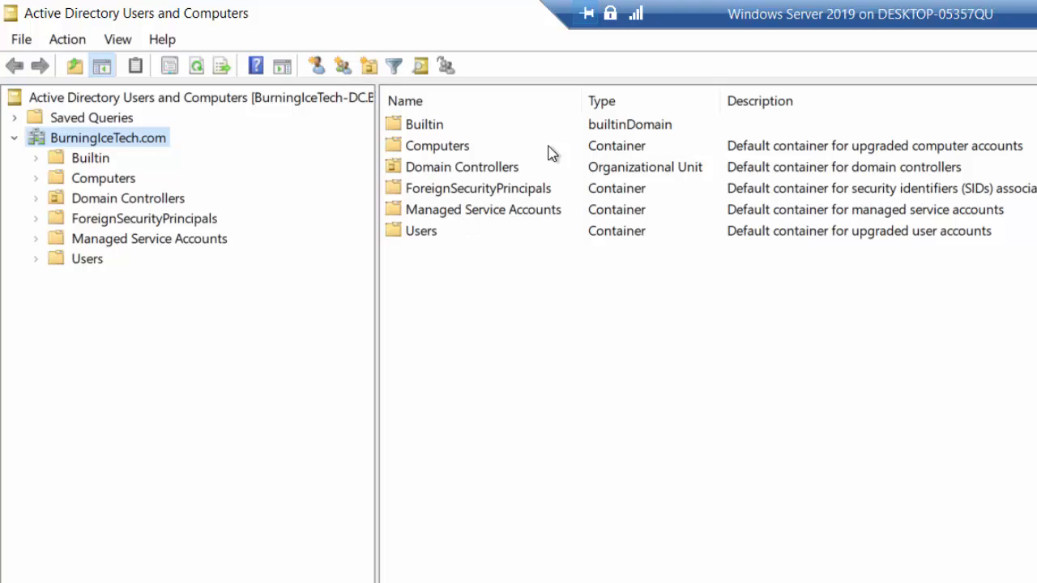
pyautogui.click(613, 145)
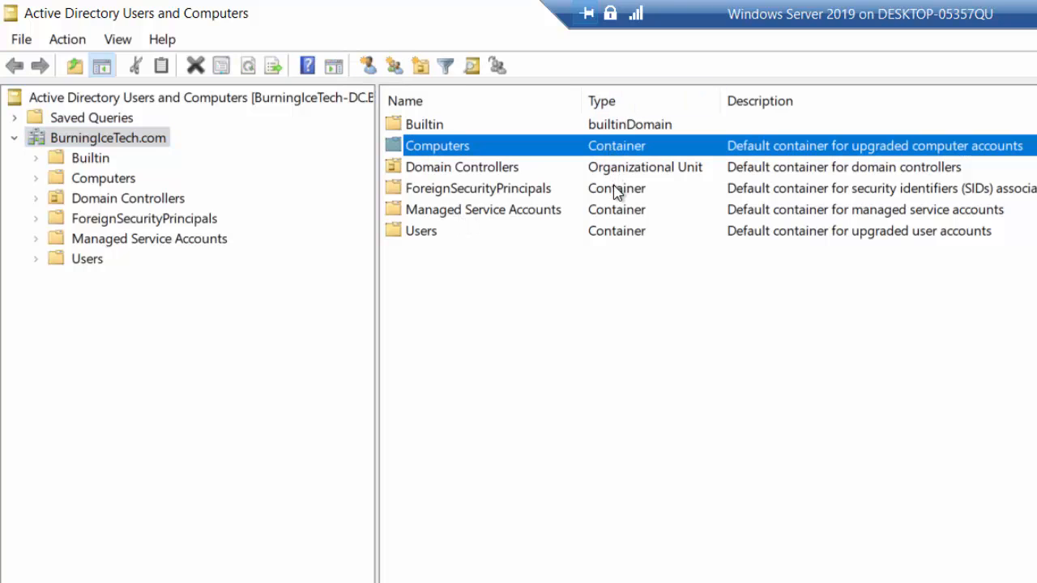
pyautogui.click(616, 191)
pyautogui.click(620, 211)
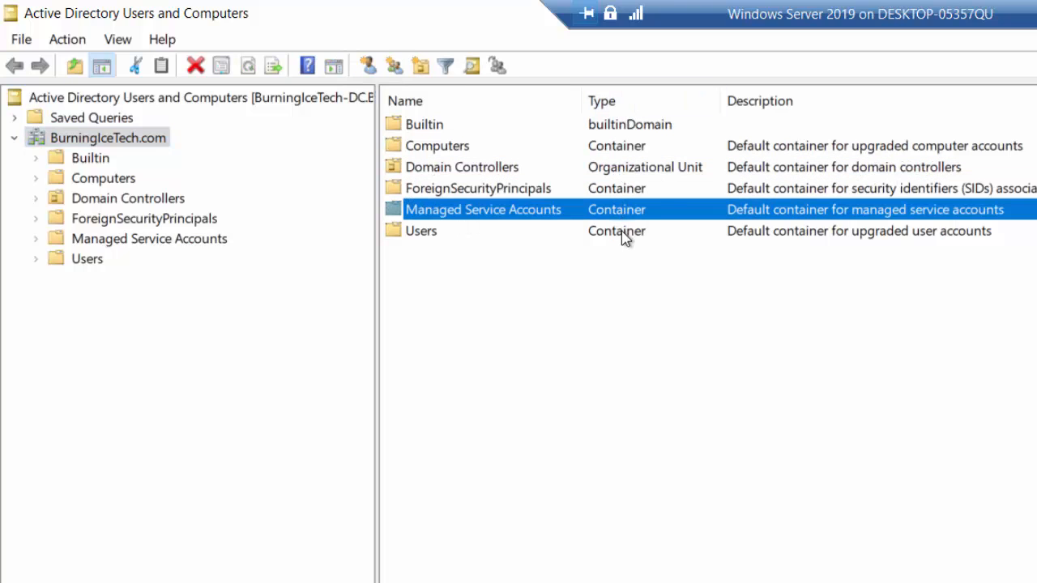
pyautogui.click(622, 231)
pyautogui.click(466, 175)
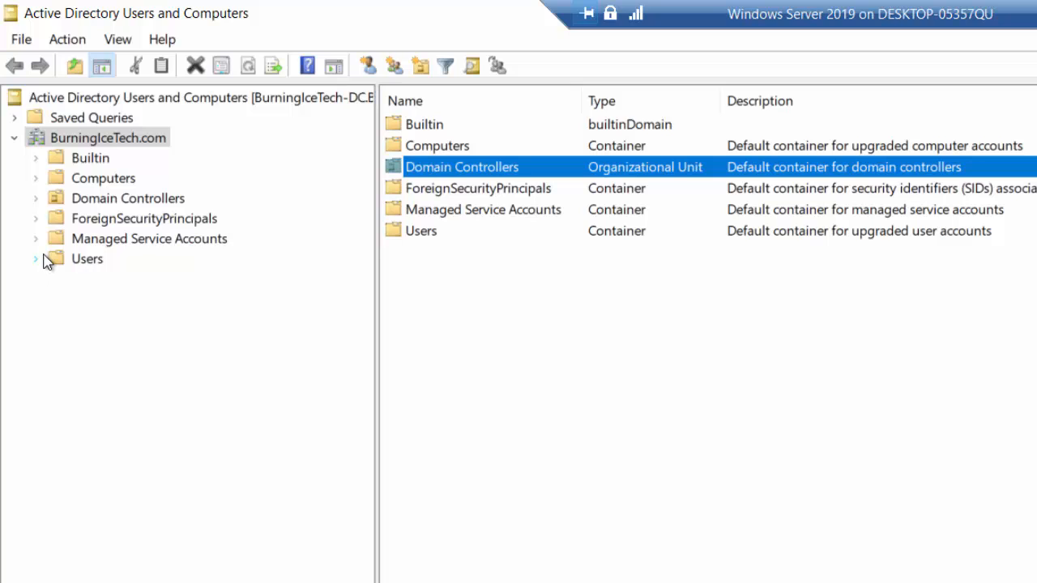
# Create an organizational unit named 'New York' directly under BurningIceTech.com.
pyautogui.rightClick(90, 144)
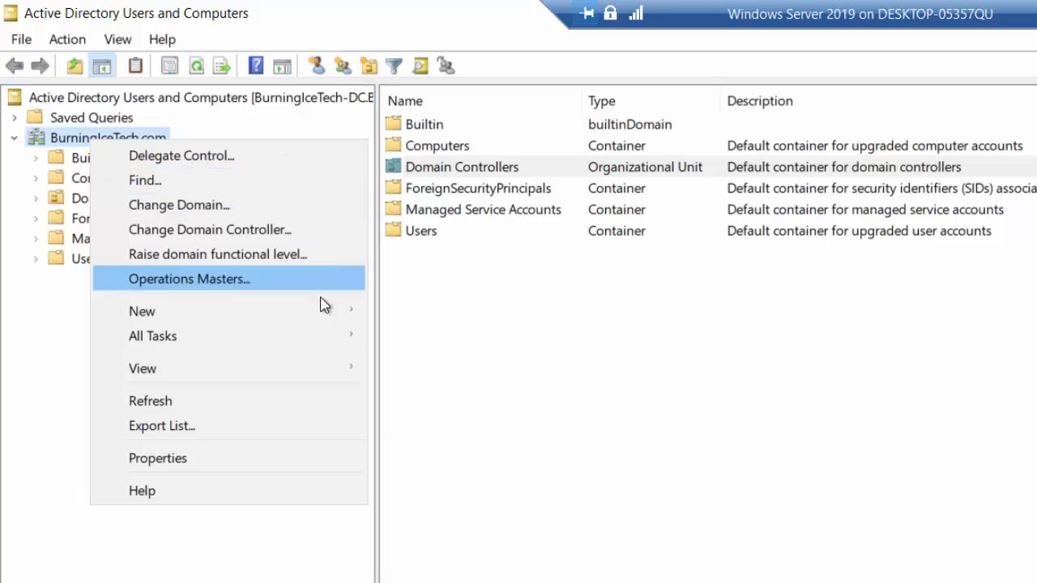
pyautogui.moveTo(322, 316)
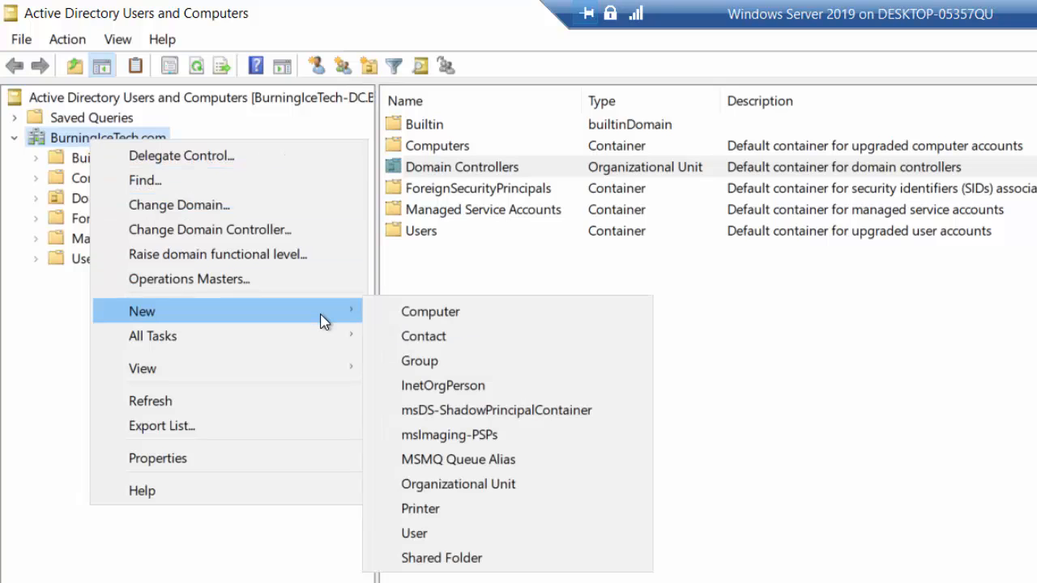
pyautogui.click(496, 490)
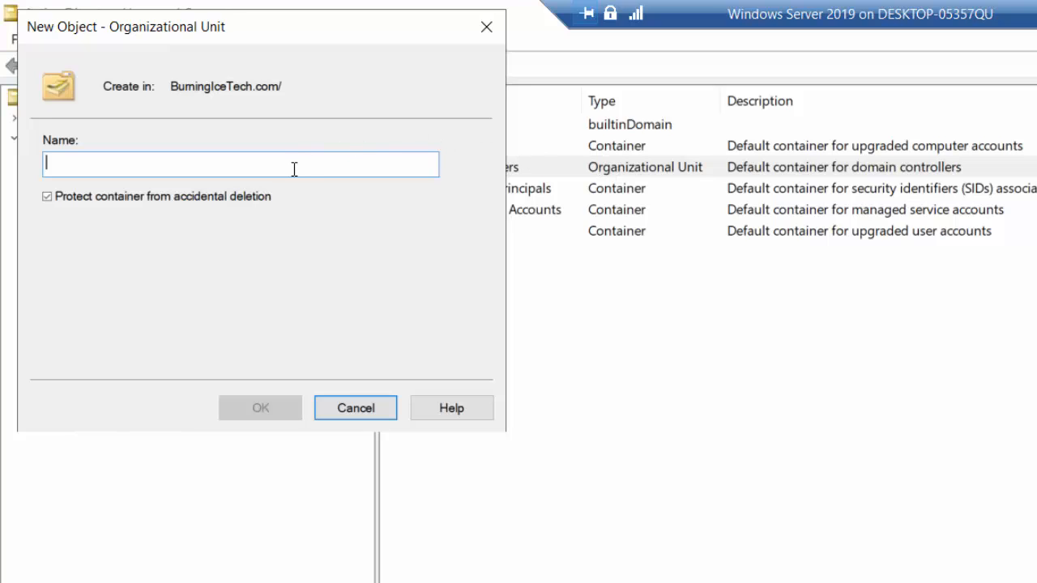
pyautogui.write('New York')
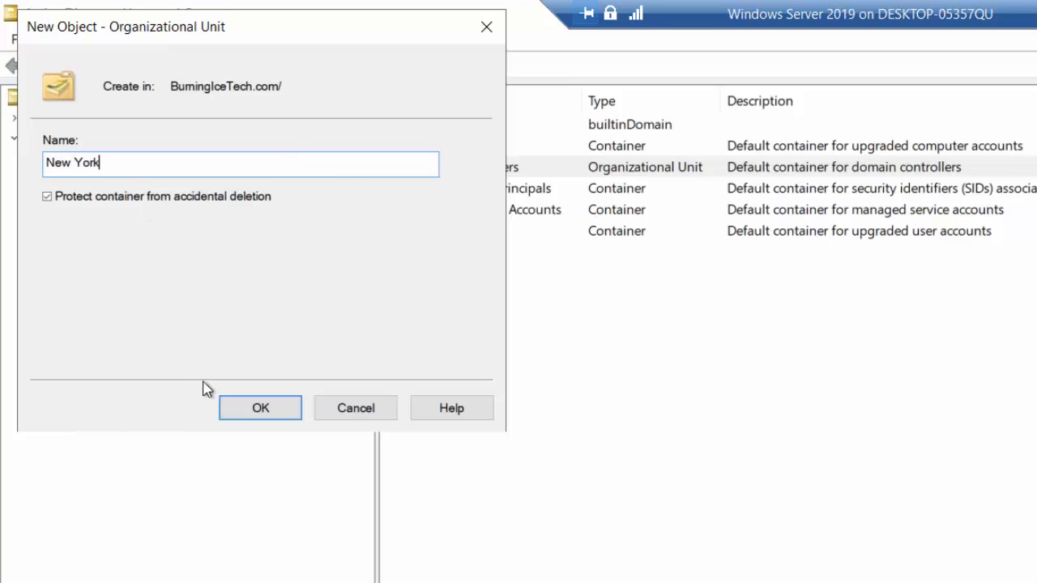
pyautogui.click(232, 408)
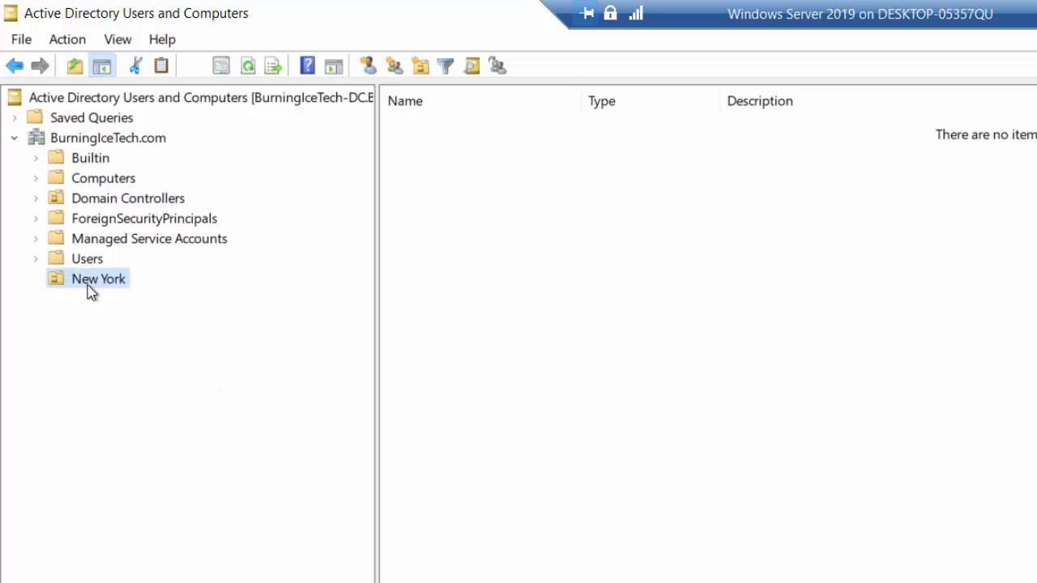
# Create a 'Paris' organizational unit under BurningIceTech.com.
pyautogui.rightClick(103, 141)
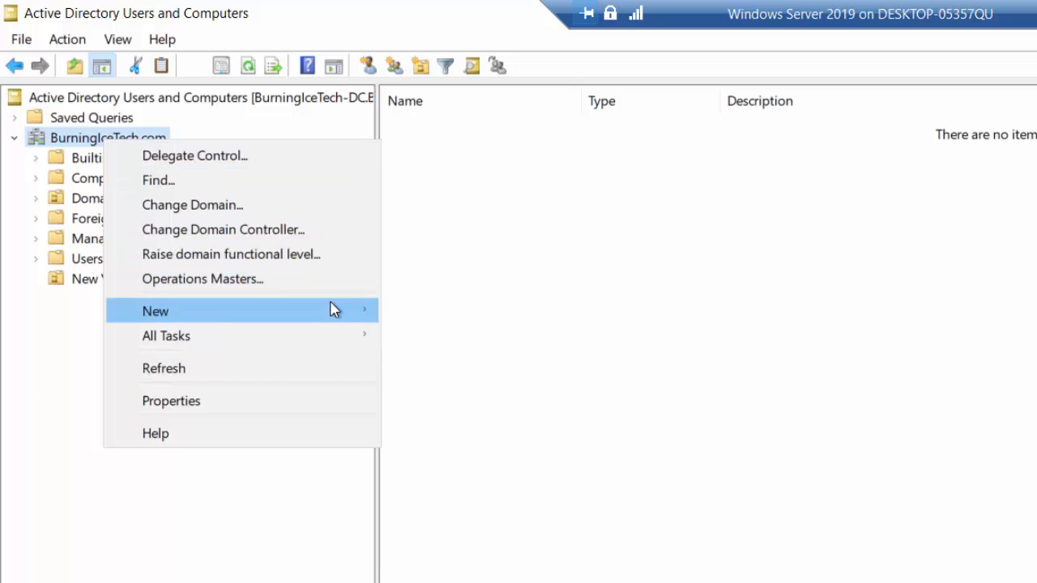
pyautogui.moveTo(349, 310)
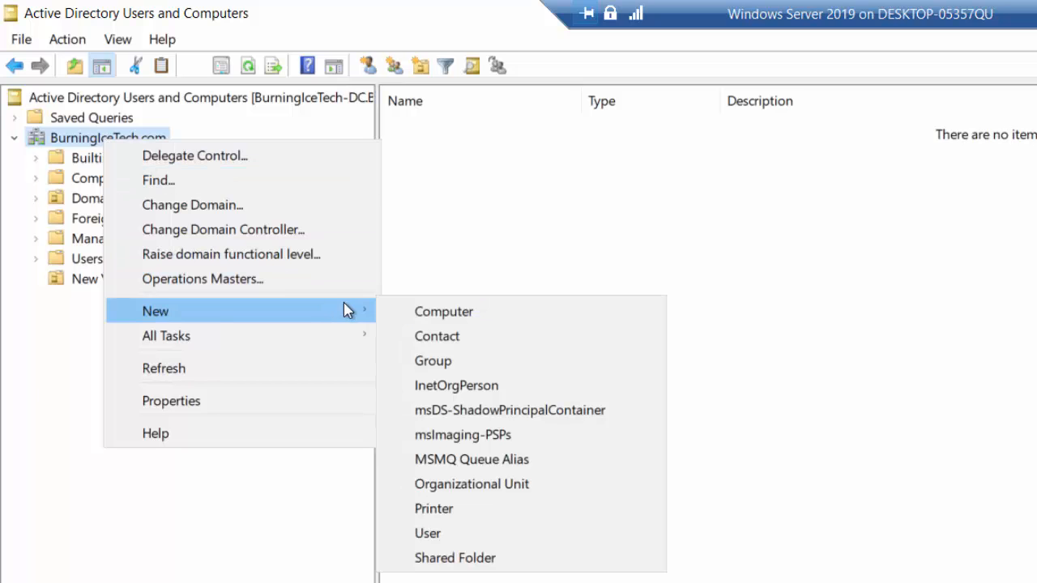
pyautogui.click(478, 486)
pyautogui.write('Paris')
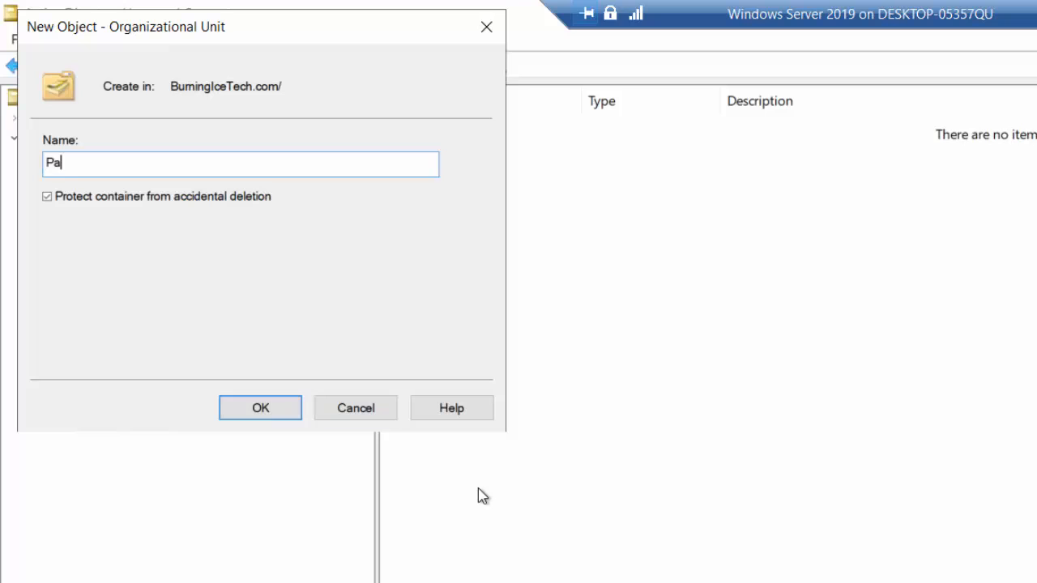
pyautogui.click(280, 415)
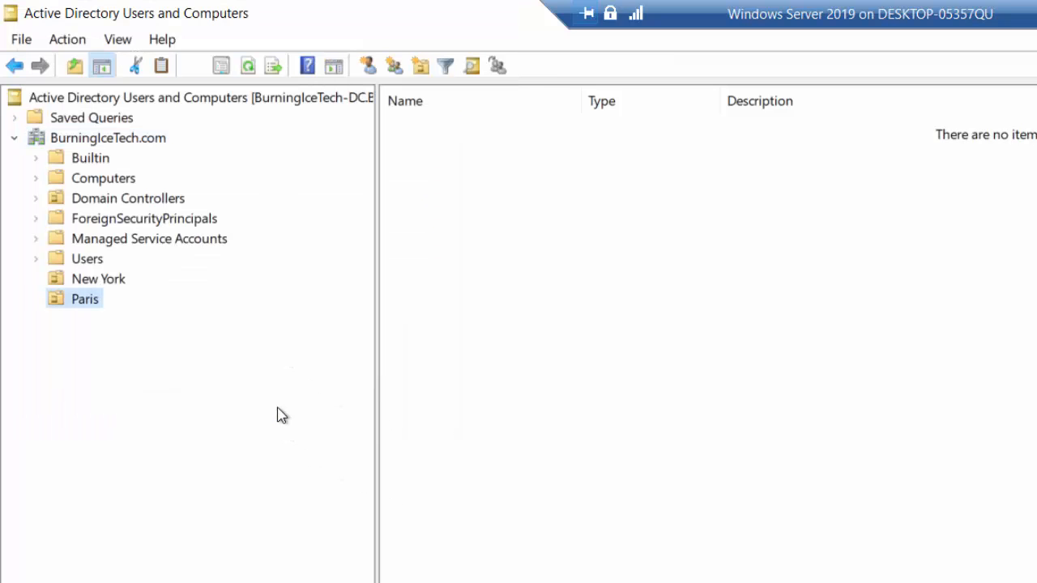
# Create a 'Tokyo' organizational unit under BurningIceTech.com, then select New York and Paris.
pyautogui.rightClick(124, 140)
pyautogui.moveTo(348, 324)
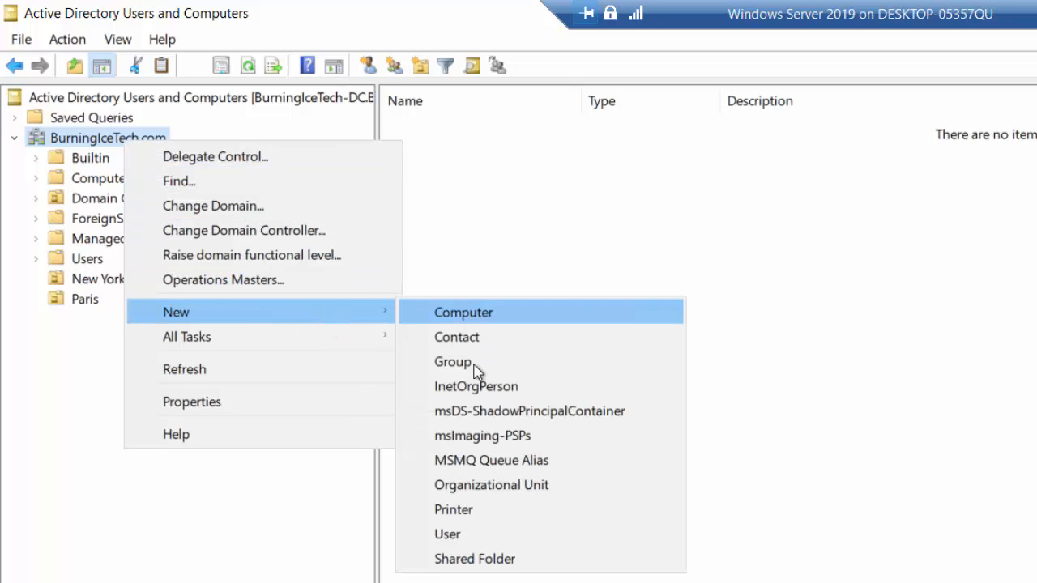
pyautogui.click(489, 482)
pyautogui.write('Tokyo')
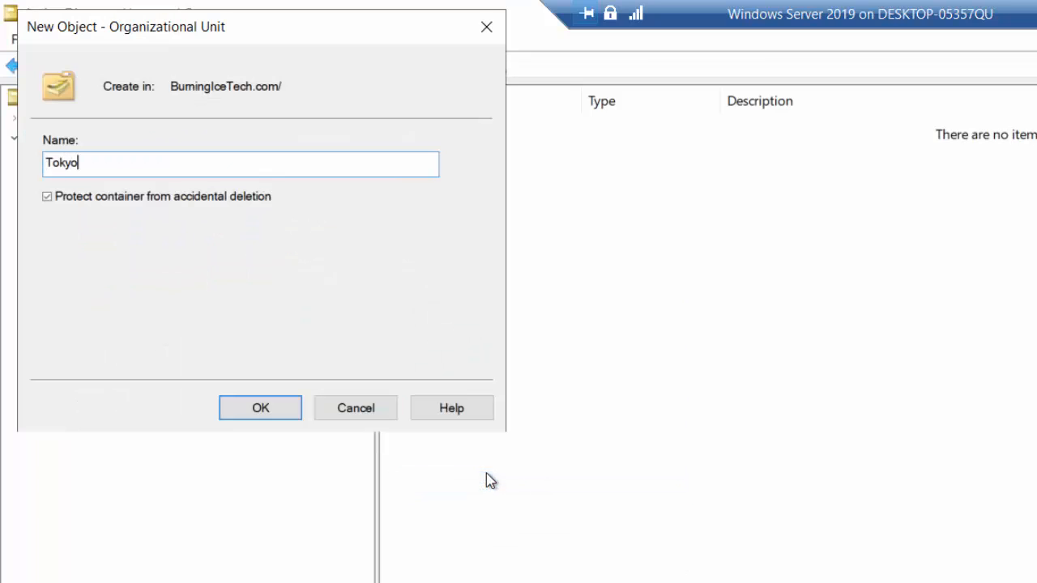
pyautogui.click(266, 409)
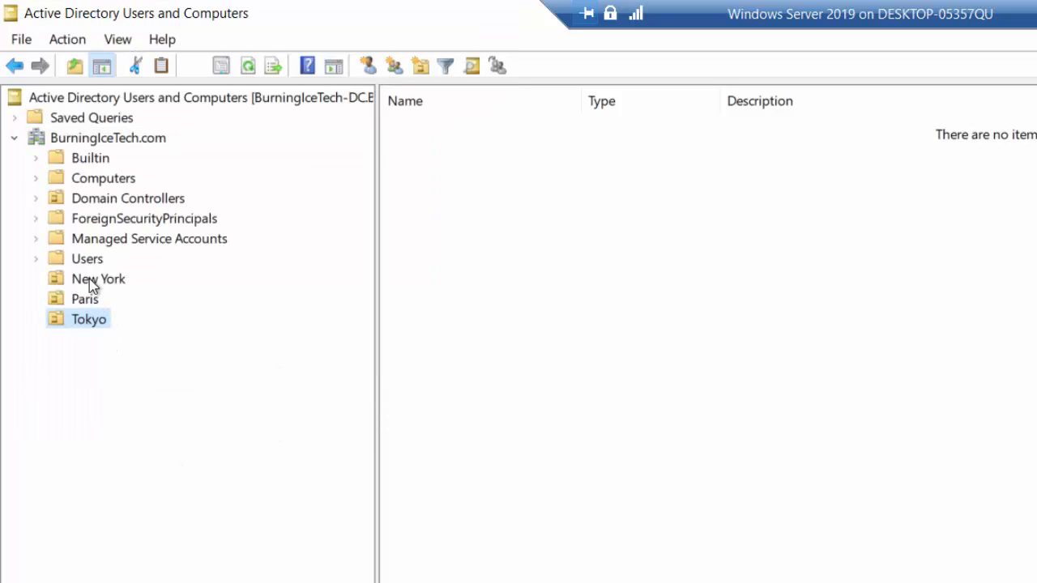
pyautogui.click(91, 282)
pyautogui.click(86, 300)
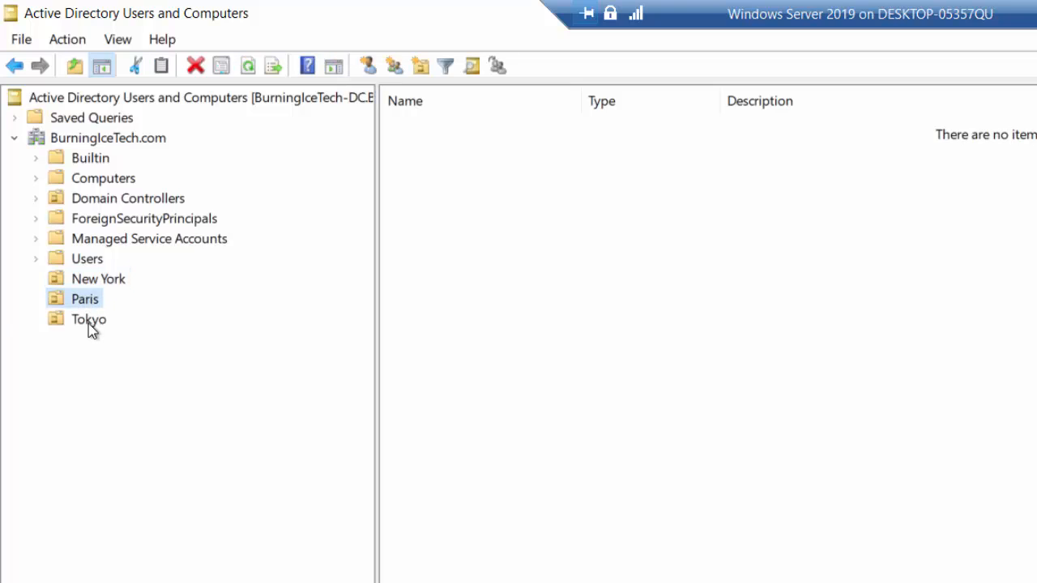
pyautogui.click(89, 323)
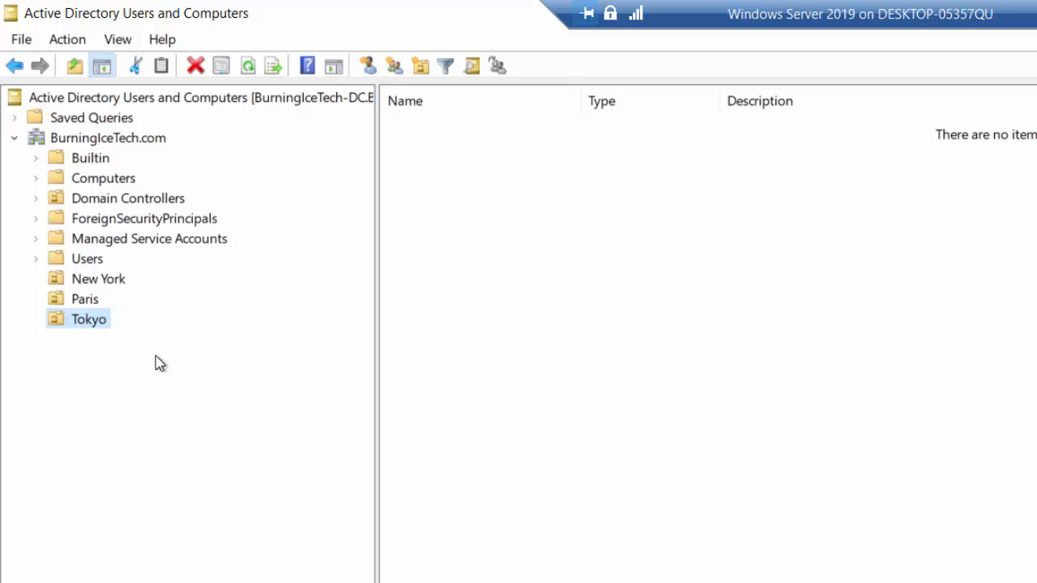
pyautogui.click(92, 283)
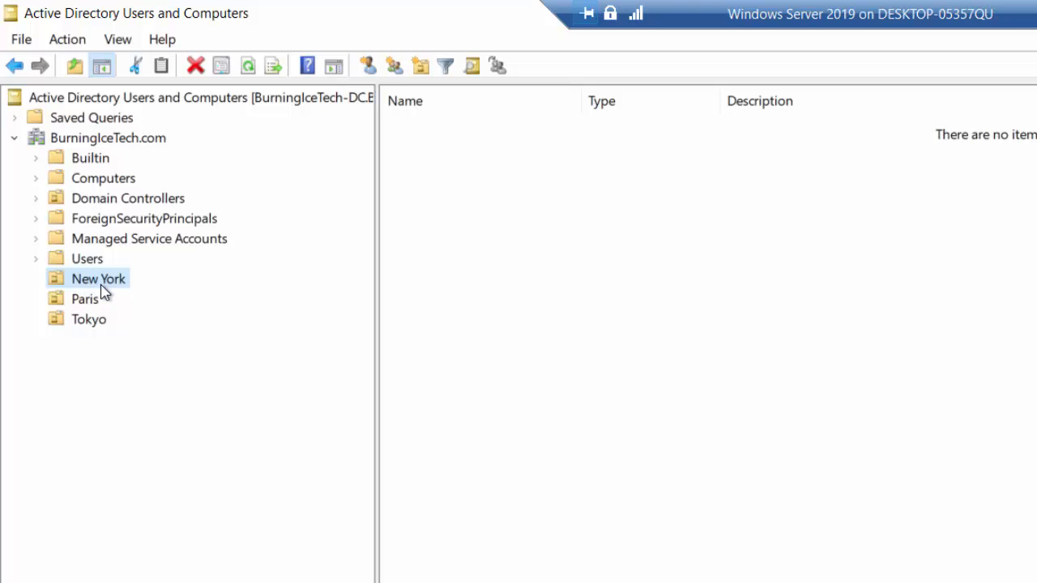
# Create a 'Computers' sub-OU inside the New York OU.
pyautogui.rightClick(102, 291)
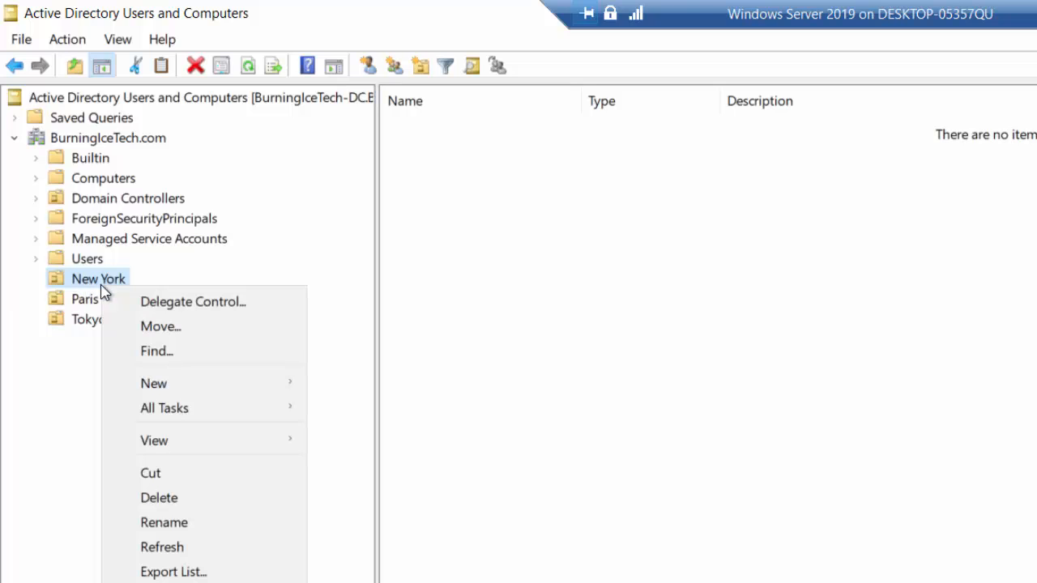
pyautogui.moveTo(278, 384)
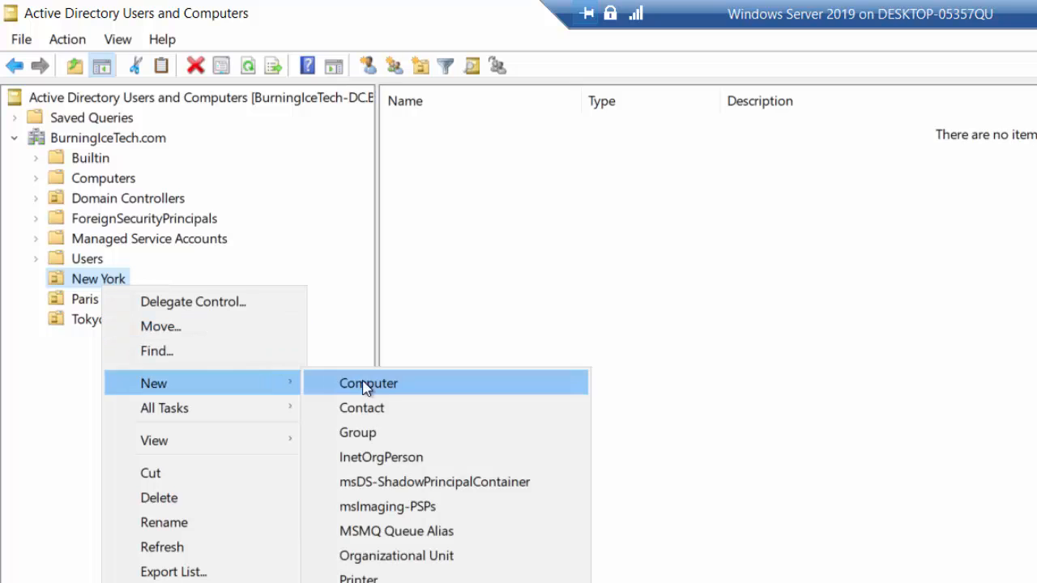
pyautogui.click(444, 558)
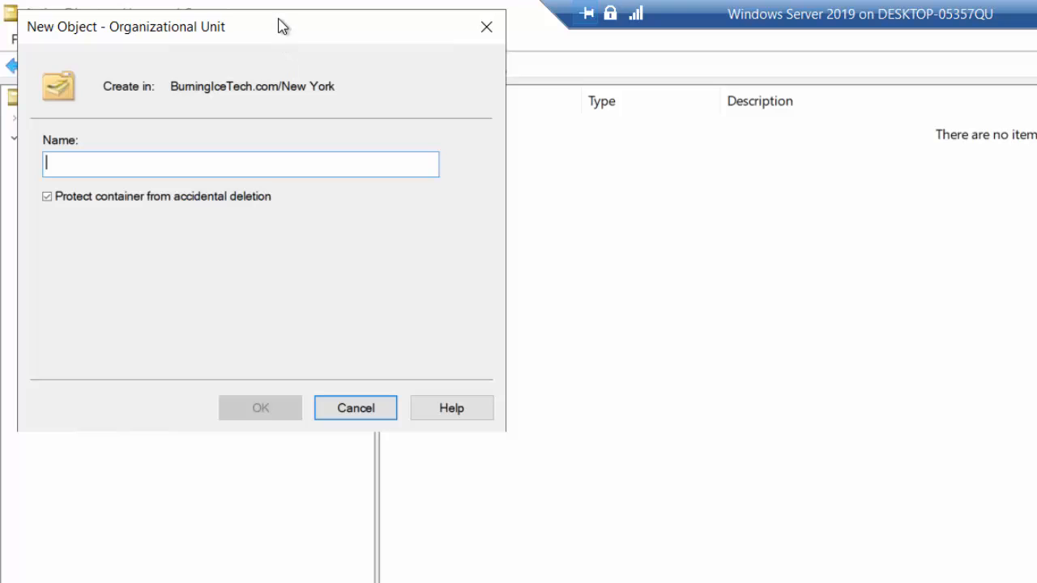
pyautogui.moveTo(326, 38); pyautogui.dragTo(804, 158)
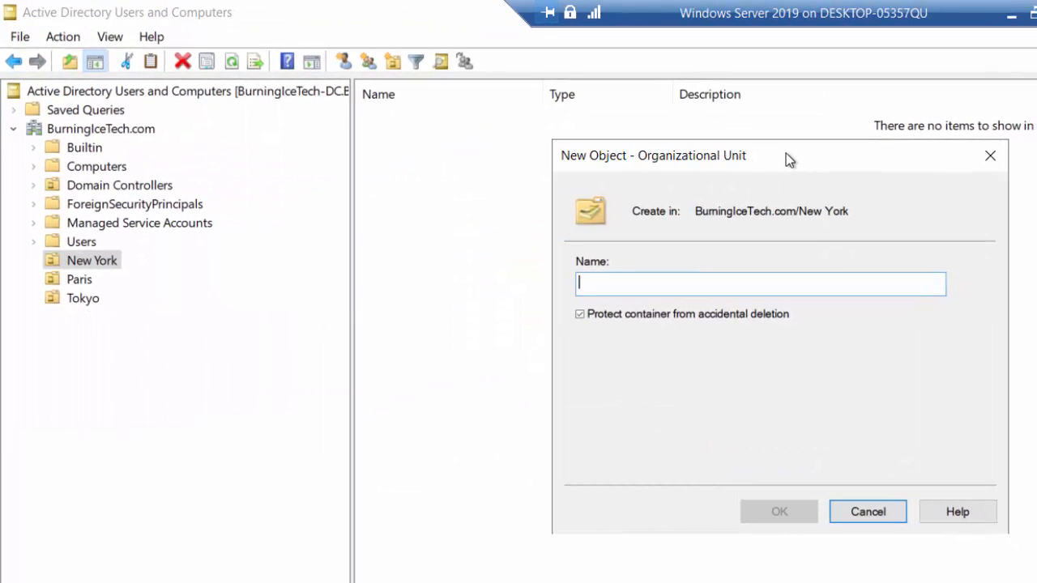
pyautogui.write('Computers')
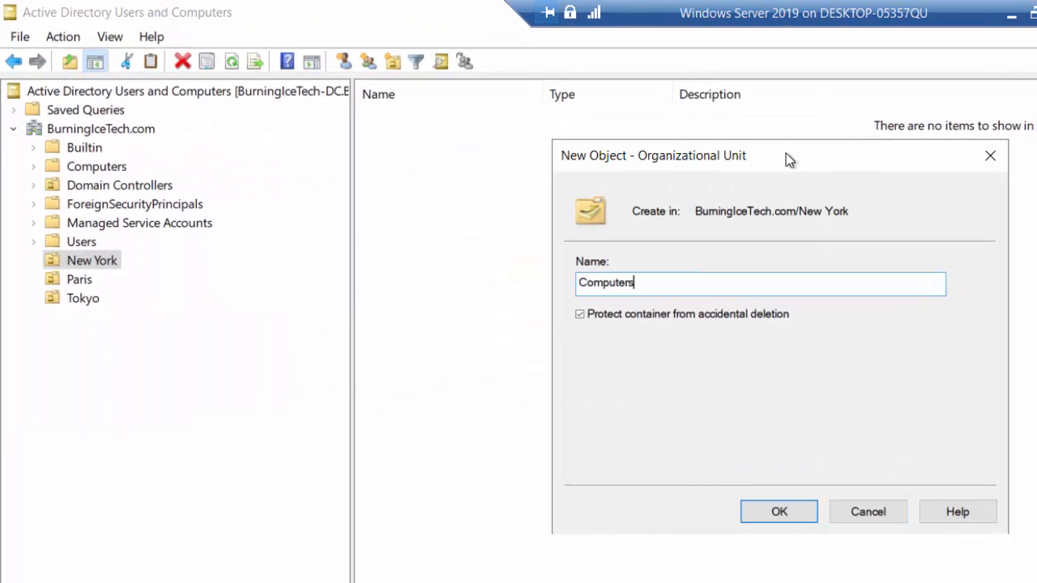
pyautogui.click(769, 516)
# Add a 'Users' sub-OU inside the New York OU.
pyautogui.rightClick(111, 263)
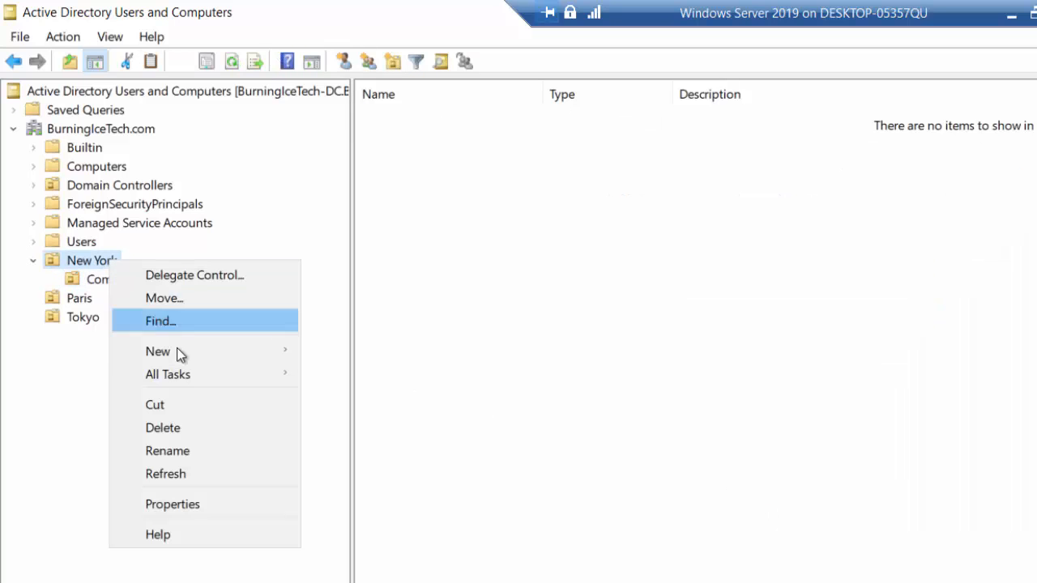
pyautogui.moveTo(177, 352)
pyautogui.click(413, 517)
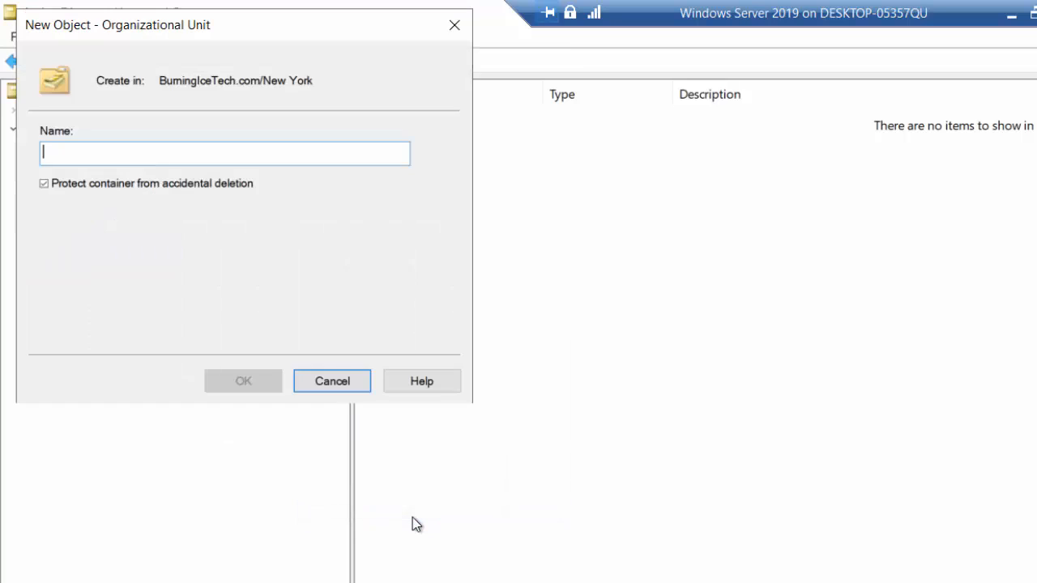
pyautogui.write('Users')
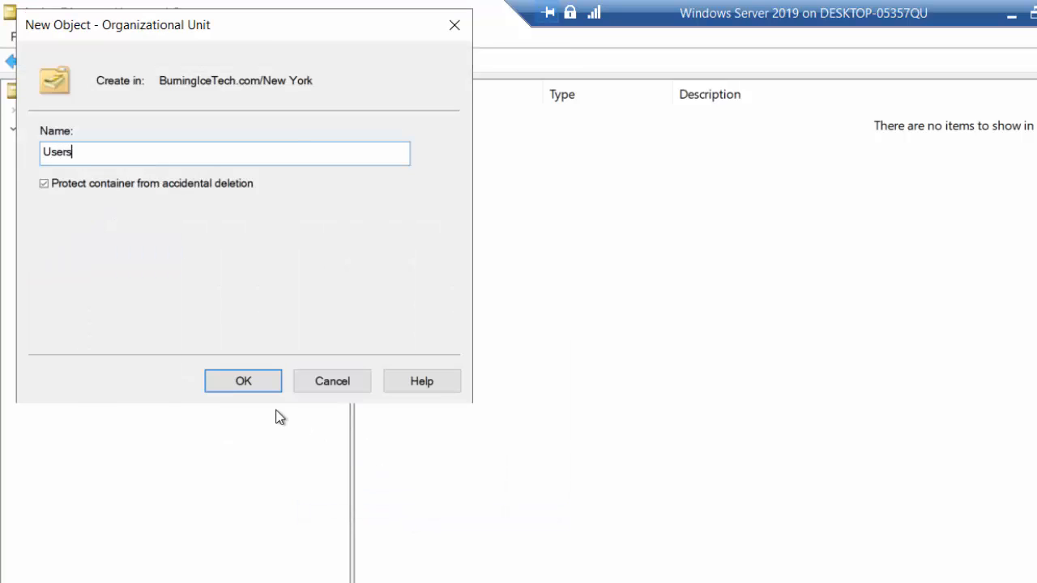
pyautogui.click(257, 383)
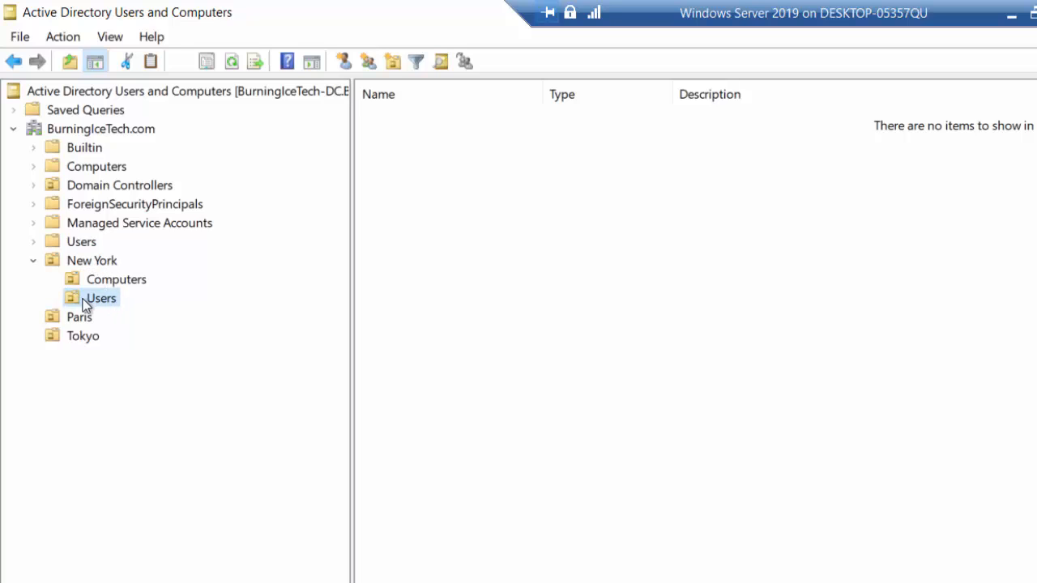
pyautogui.click(126, 280)
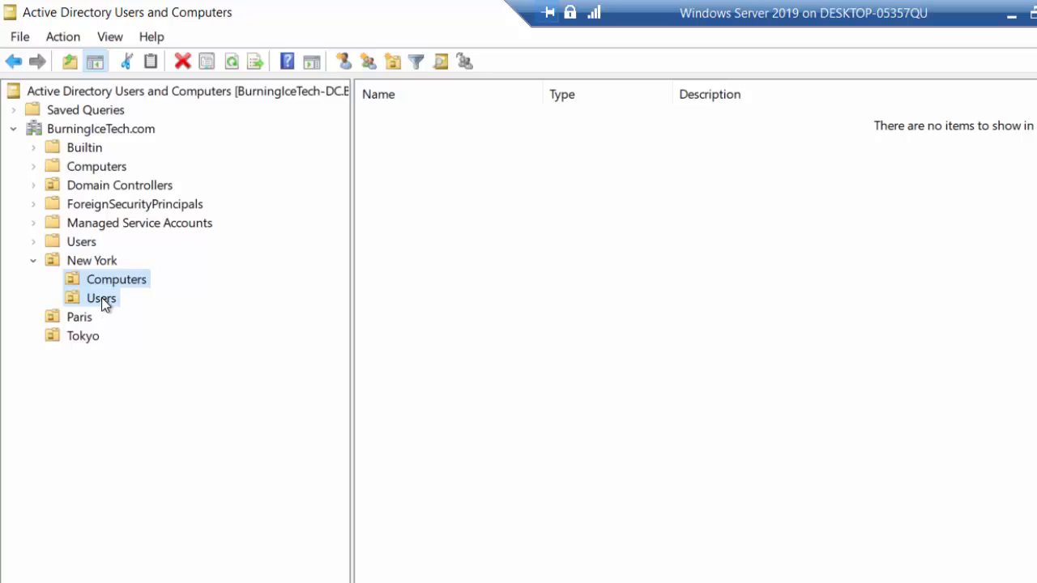
pyautogui.click(101, 298)
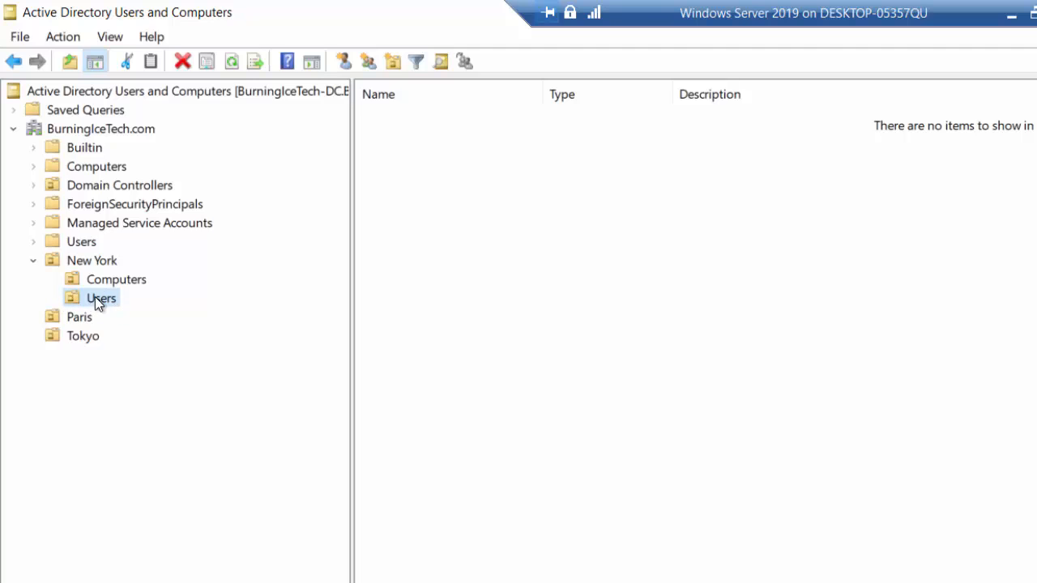
pyautogui.click(91, 282)
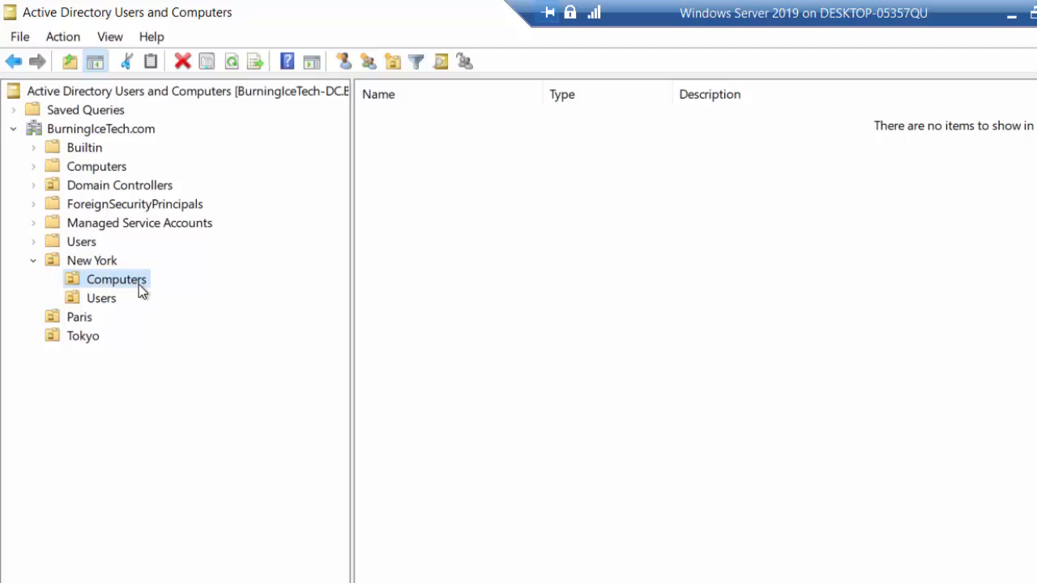
pyautogui.click(97, 300)
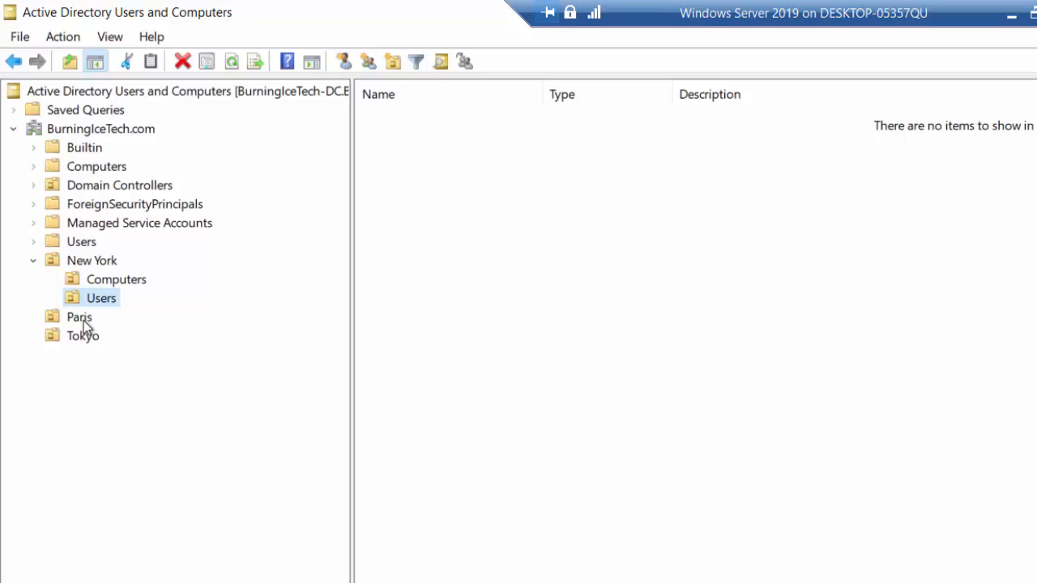
pyautogui.click(104, 280)
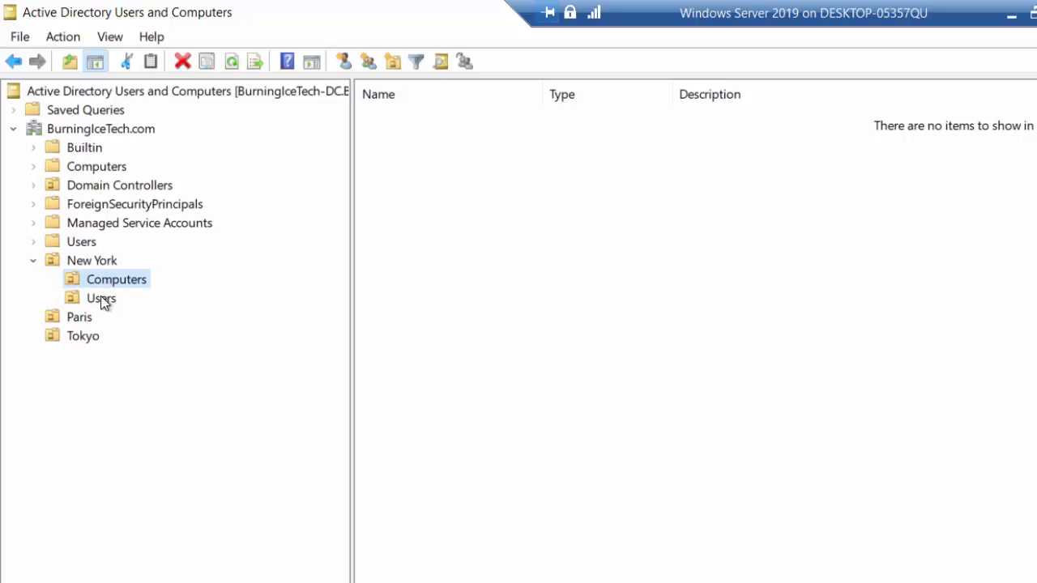
pyautogui.click(102, 298)
# Create a 'Marketing' sub-OU inside the Paris OU.
pyautogui.rightClick(79, 317)
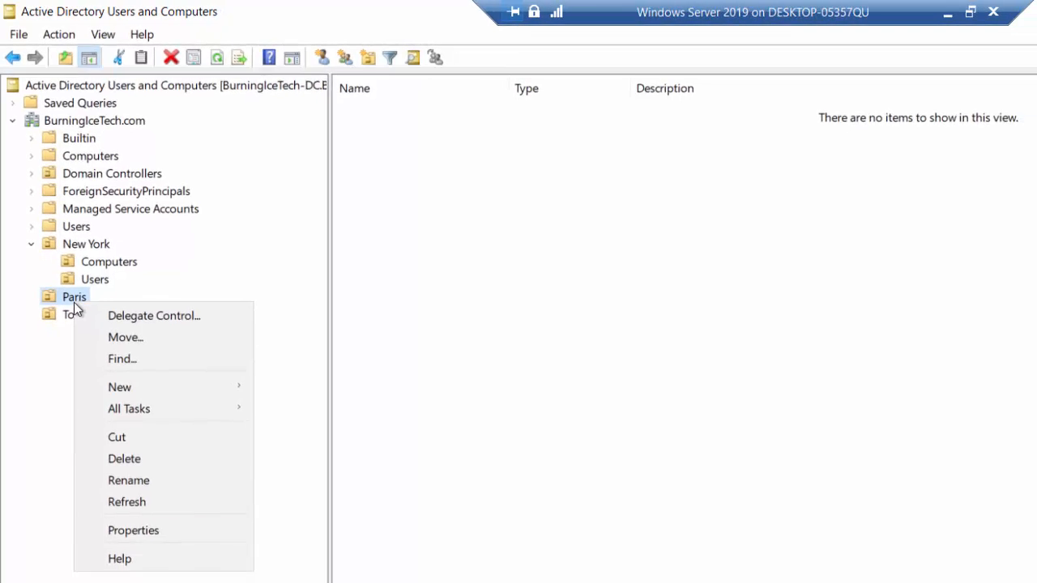
pyautogui.moveTo(208, 392)
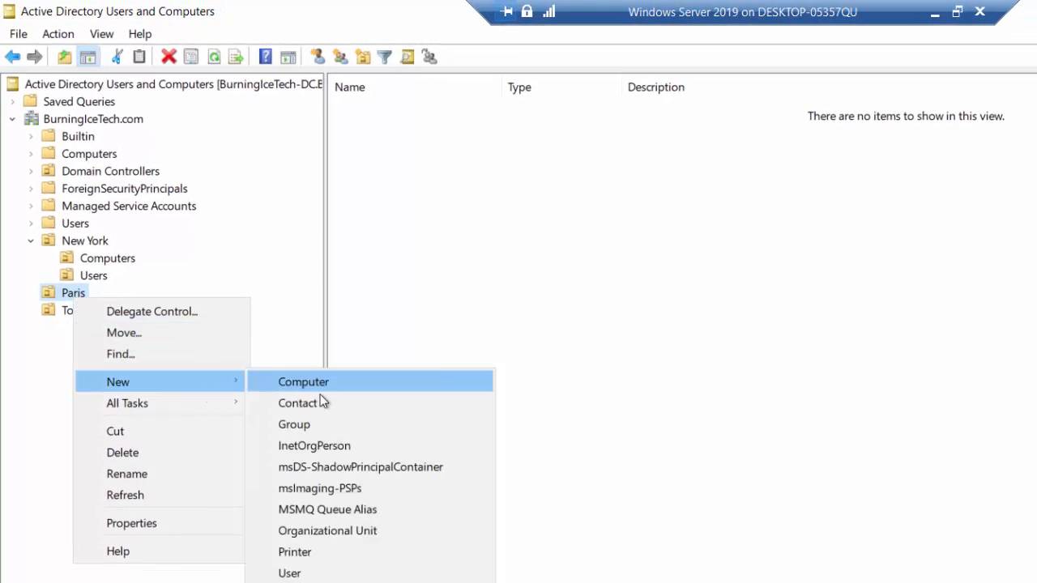
pyautogui.click(329, 531)
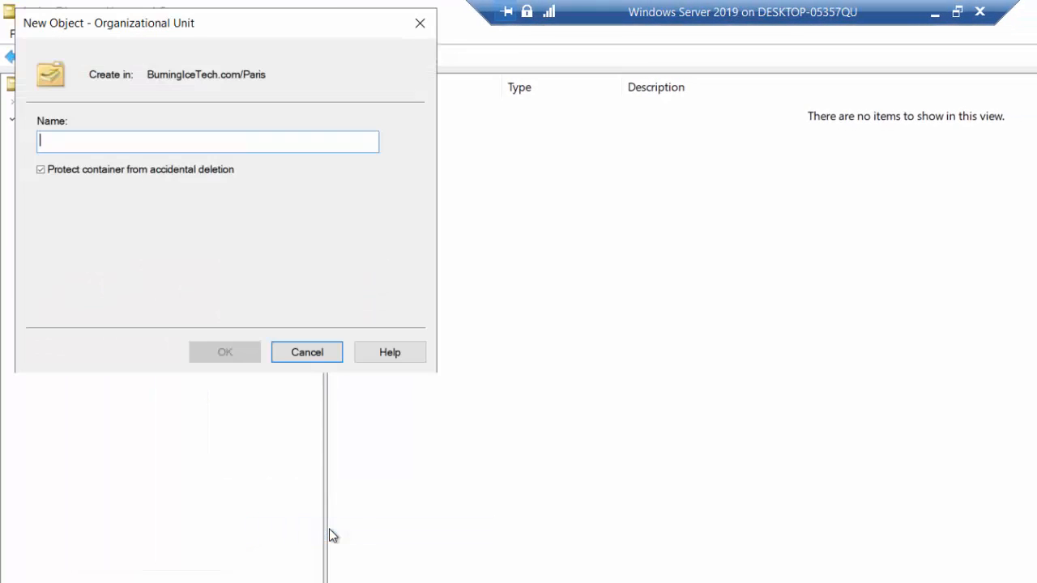
pyautogui.write('Marketing')
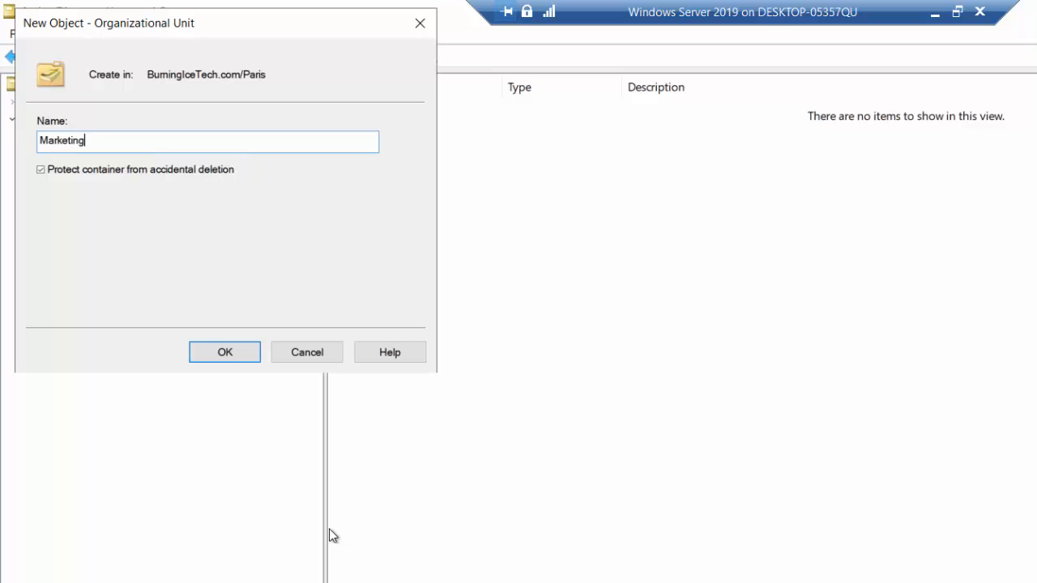
pyautogui.click(255, 361)
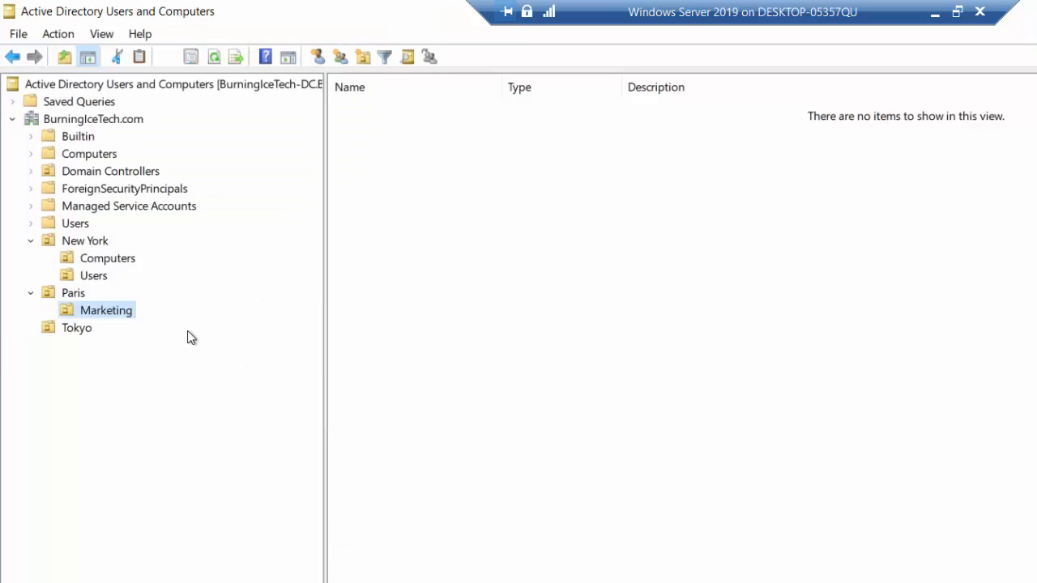
# Add a 'Sales' sub-OU inside Paris.
pyautogui.rightClick(78, 294)
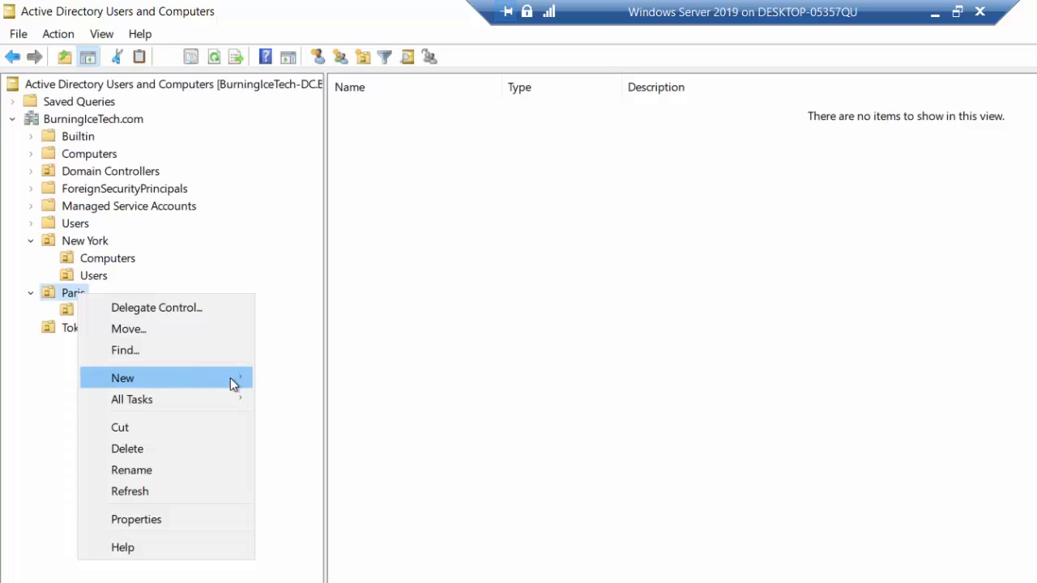
pyautogui.moveTo(230, 378)
pyautogui.click(353, 523)
pyautogui.write('Sal')
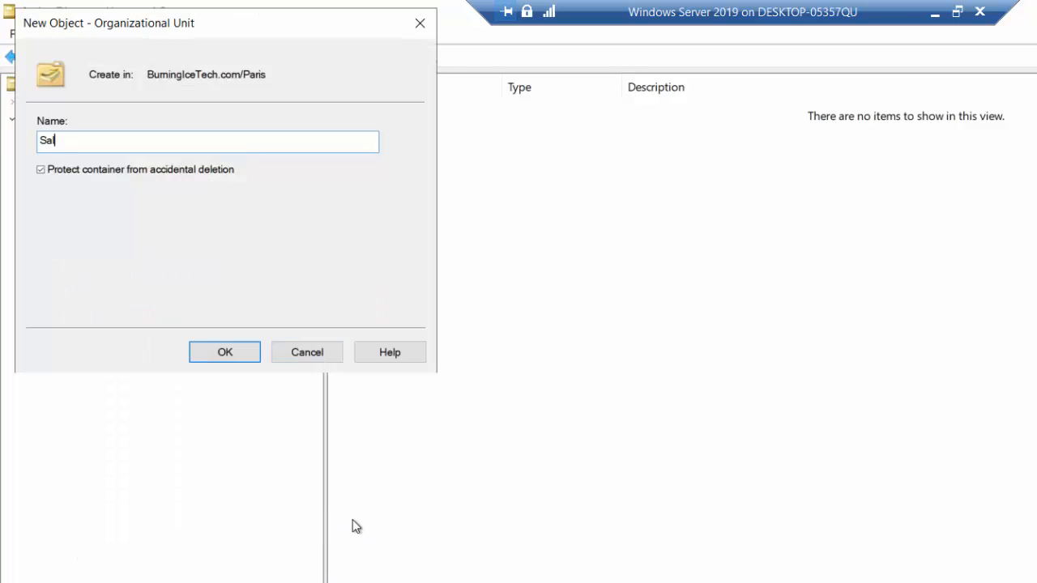
pyautogui.write('es')
pyautogui.click(243, 353)
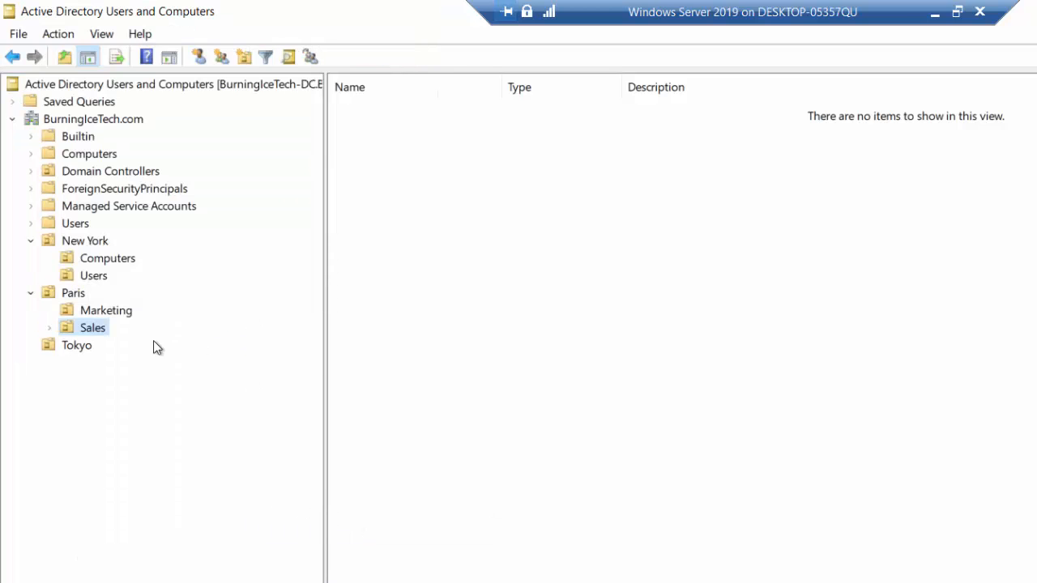
# Add an 'IT' sub-OU inside Paris.
pyautogui.rightClick(75, 294)
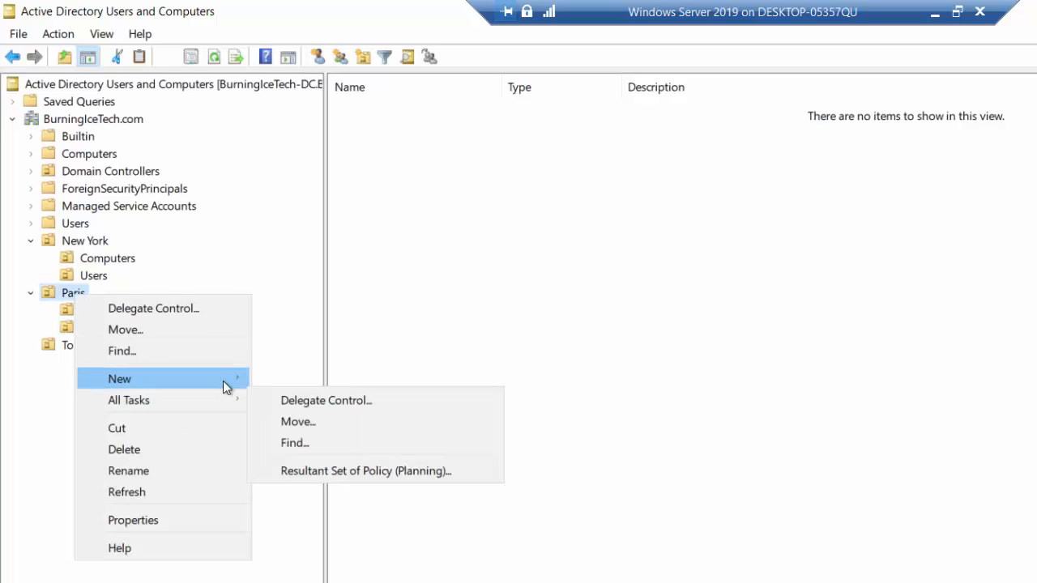
pyautogui.moveTo(223, 381)
pyautogui.click(372, 522)
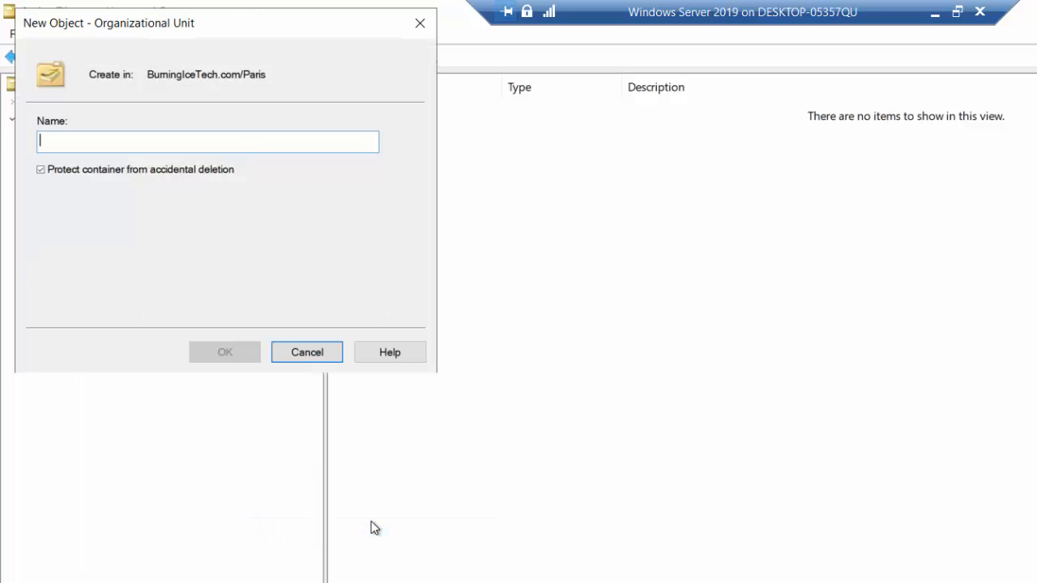
pyautogui.write('IT')
pyautogui.click(233, 354)
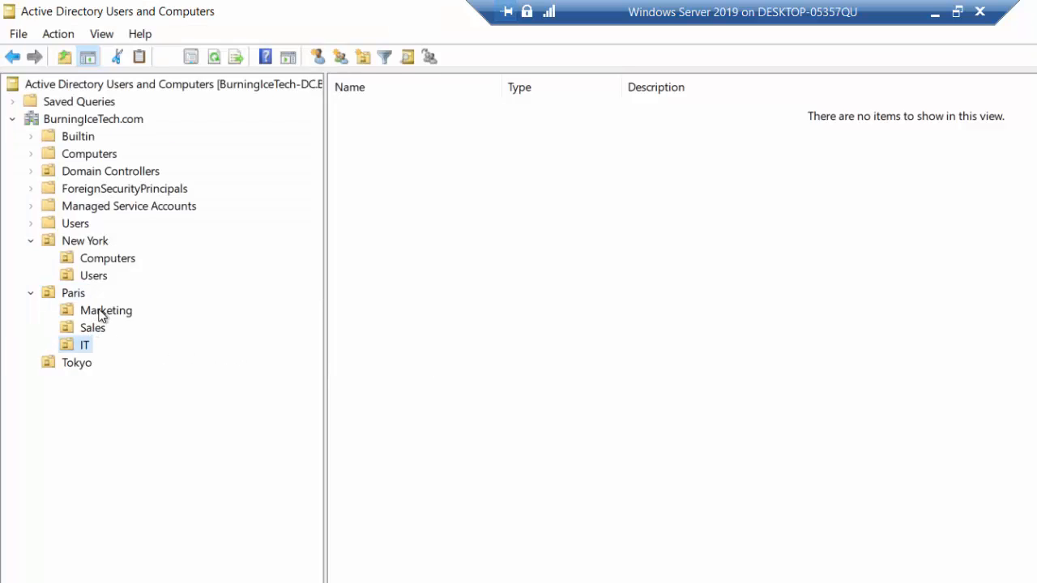
# Create a 'Users' OU nested inside Paris's IT OU.
pyautogui.rightClick(86, 344)
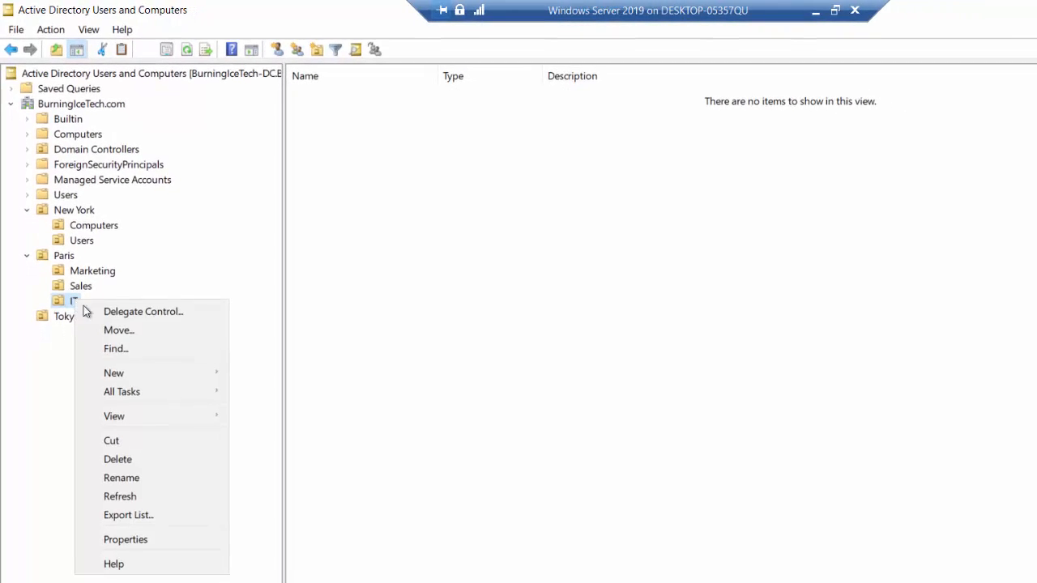
pyautogui.moveTo(190, 373)
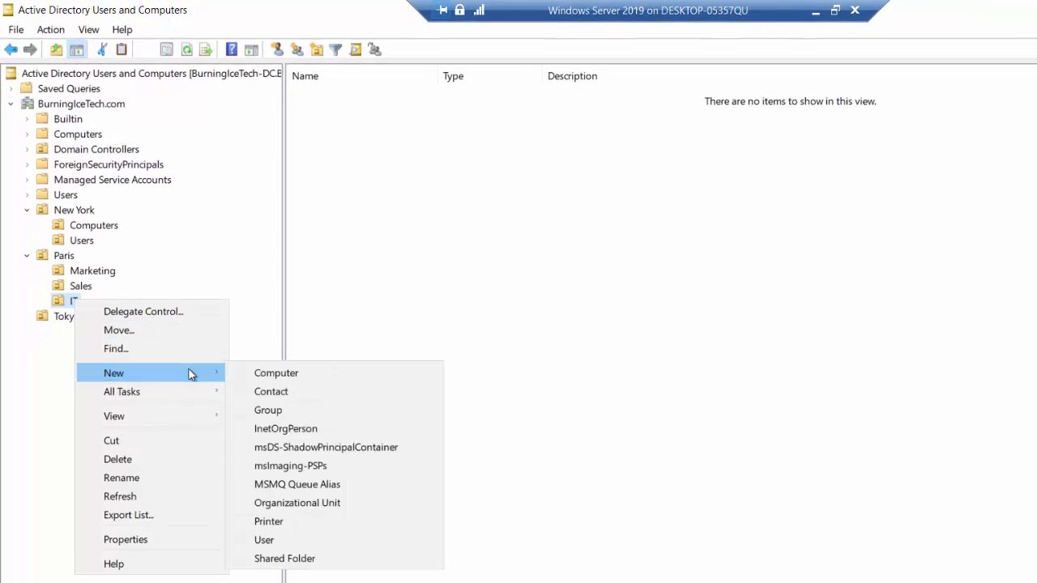
pyautogui.click(319, 502)
pyautogui.write('Users')
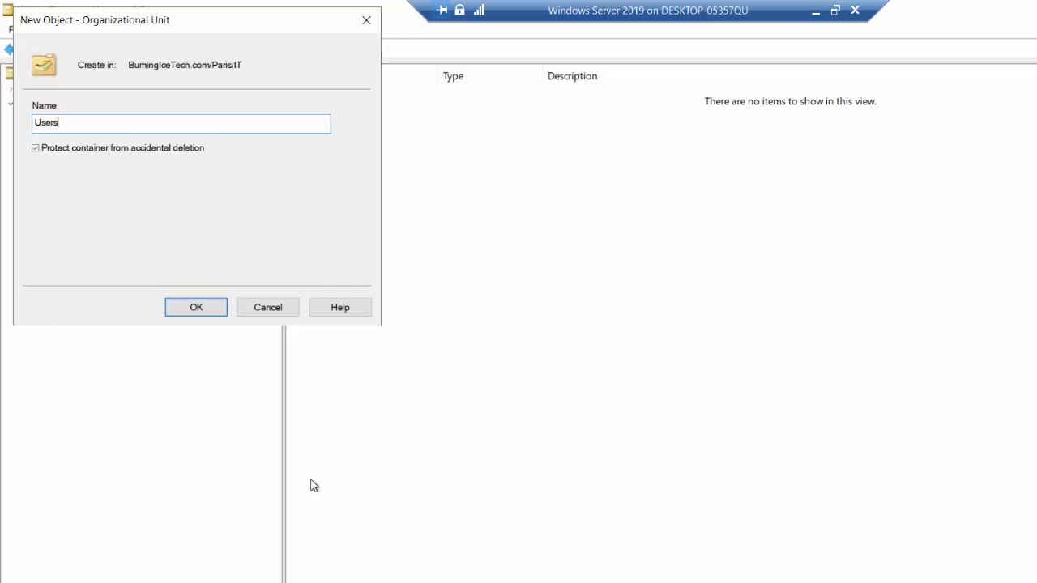
pyautogui.click(212, 311)
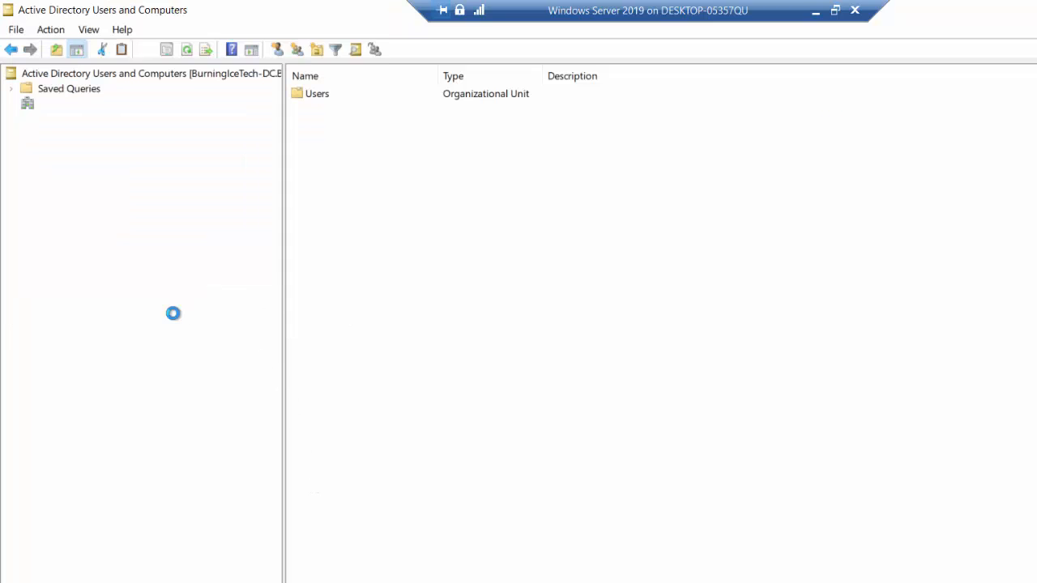
# Add a 'Computers' OU nested inside the IT OU.
pyautogui.rightClick(75, 302)
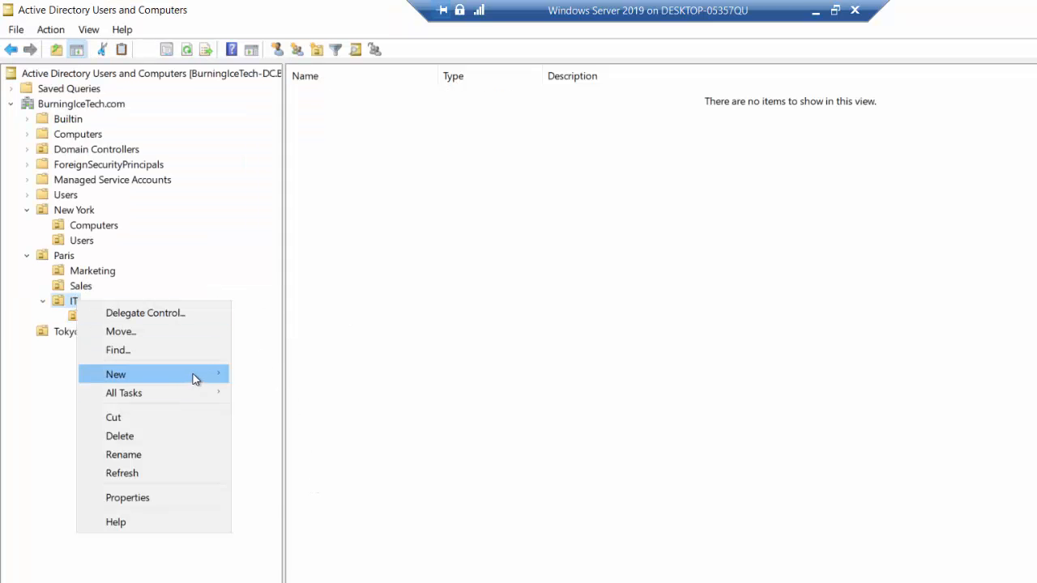
pyautogui.moveTo(195, 378)
pyautogui.click(301, 503)
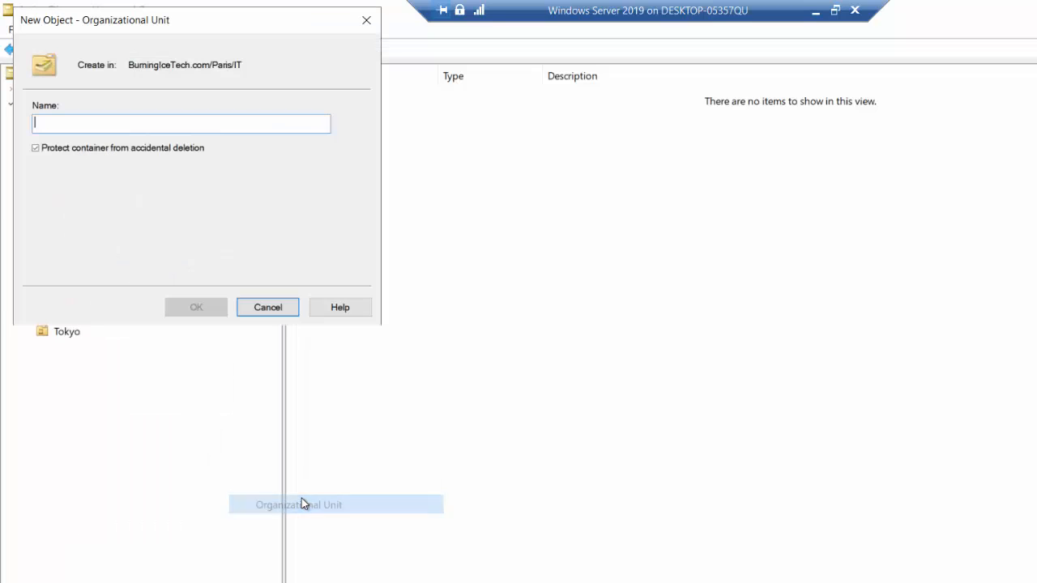
pyautogui.write('Computers')
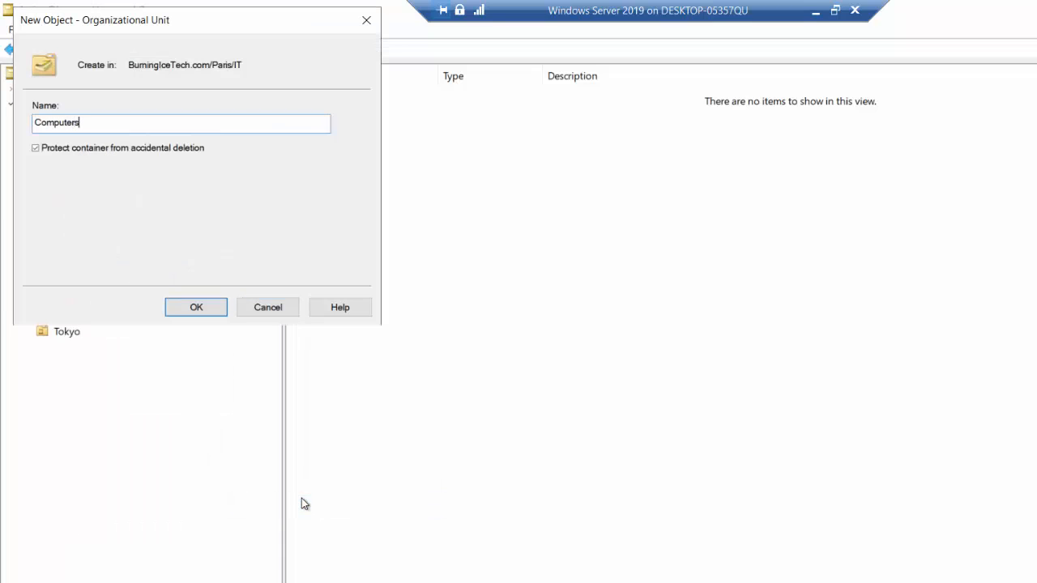
pyautogui.click(197, 308)
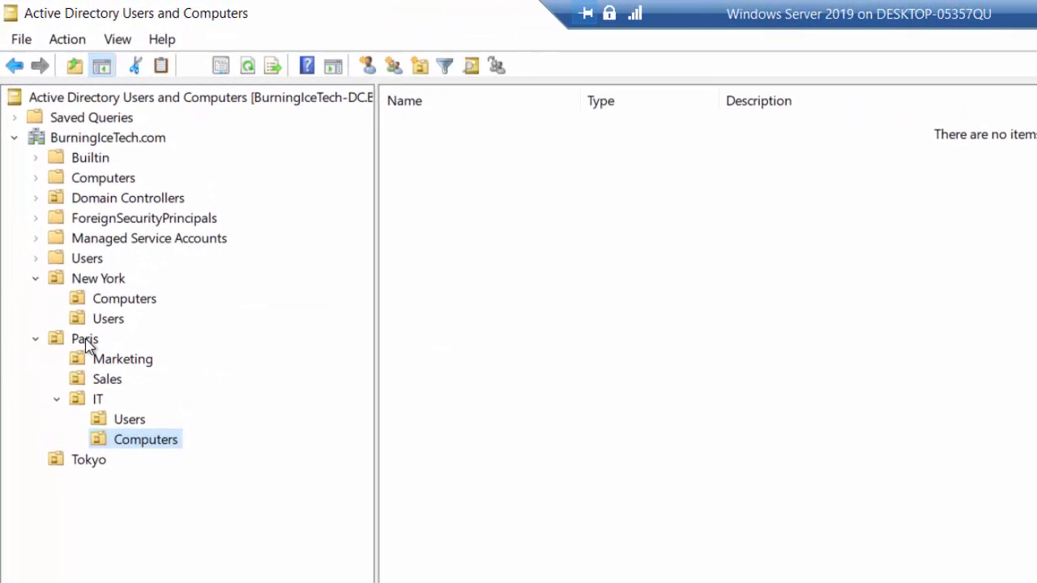
pyautogui.click(129, 419)
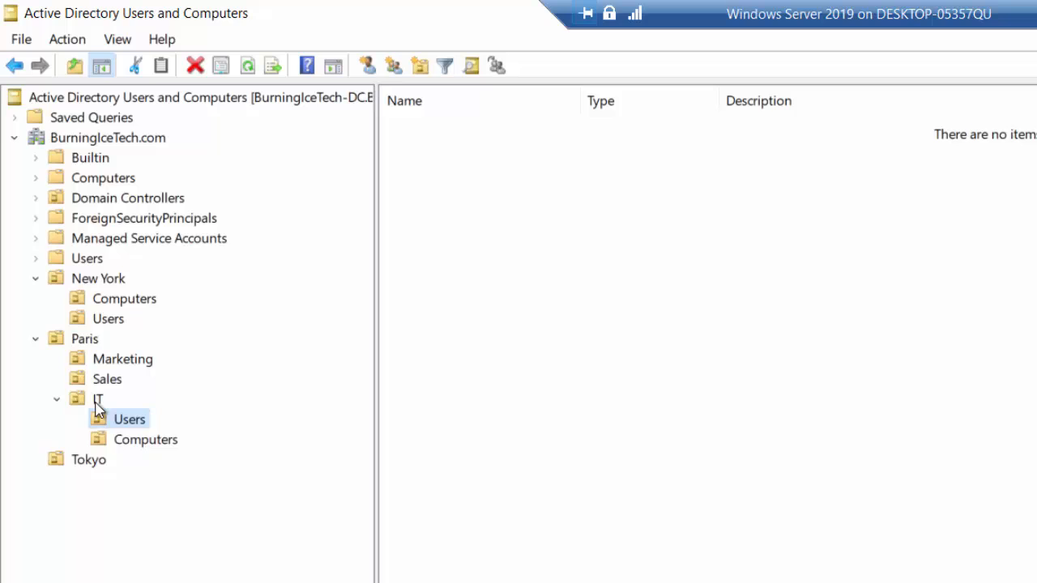
pyautogui.click(128, 441)
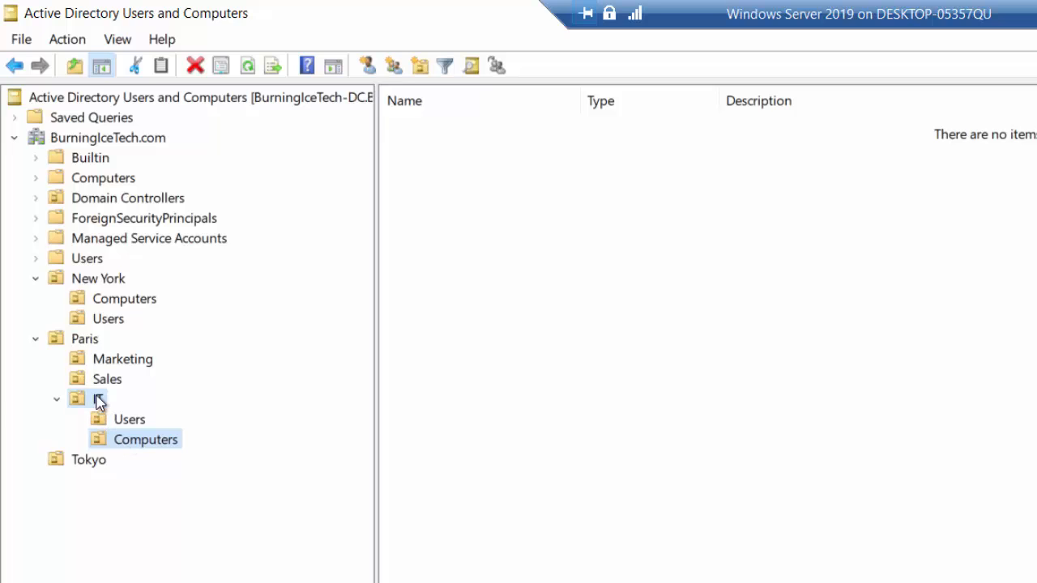
pyautogui.click(98, 400)
pyautogui.click(133, 423)
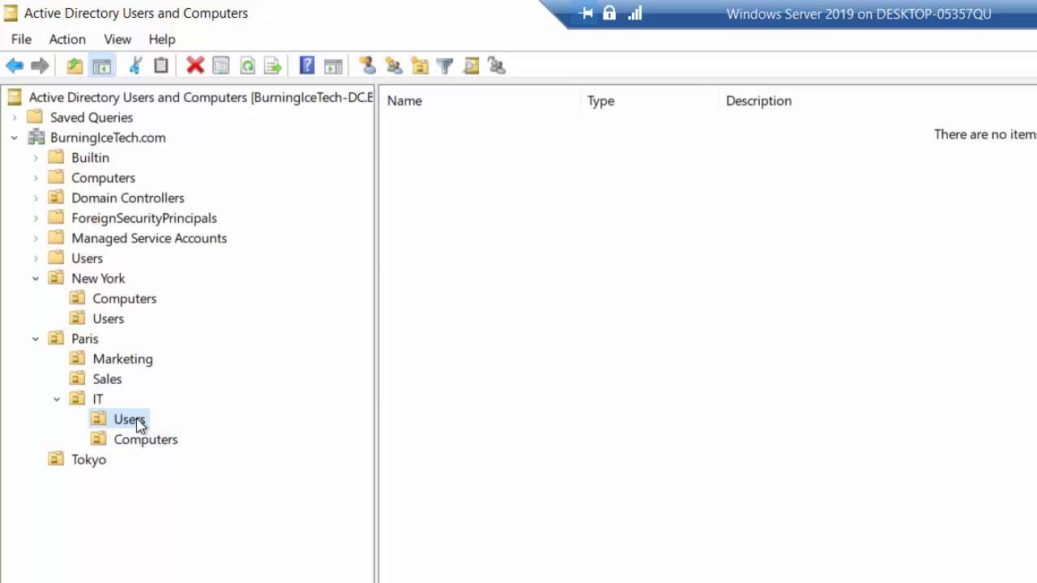
pyautogui.click(143, 443)
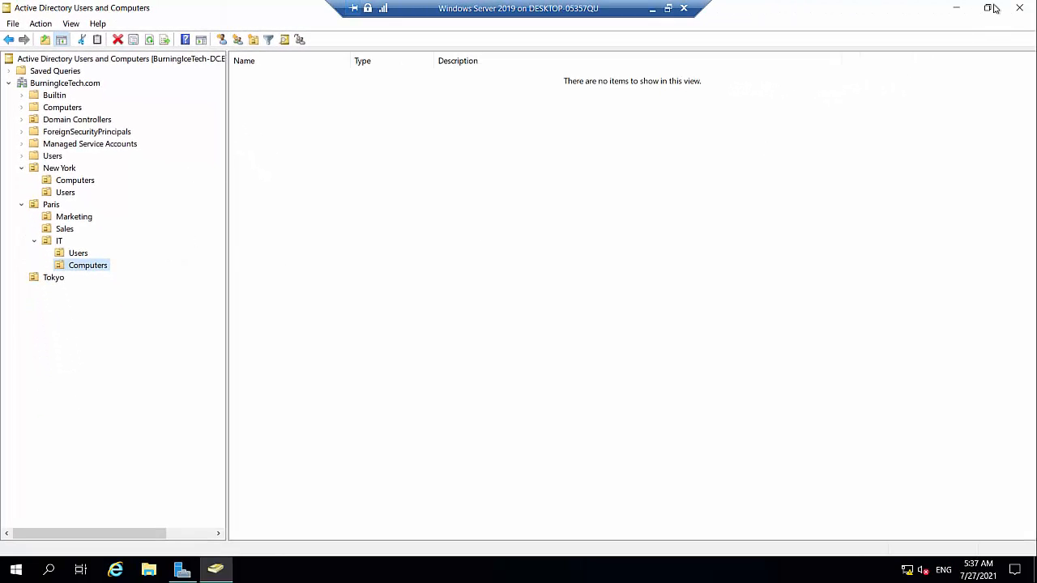
# Minimize Active Directory Users and Computers, then launch Group Policy Management maximized from Server Manager.
pyautogui.click(957, 10)
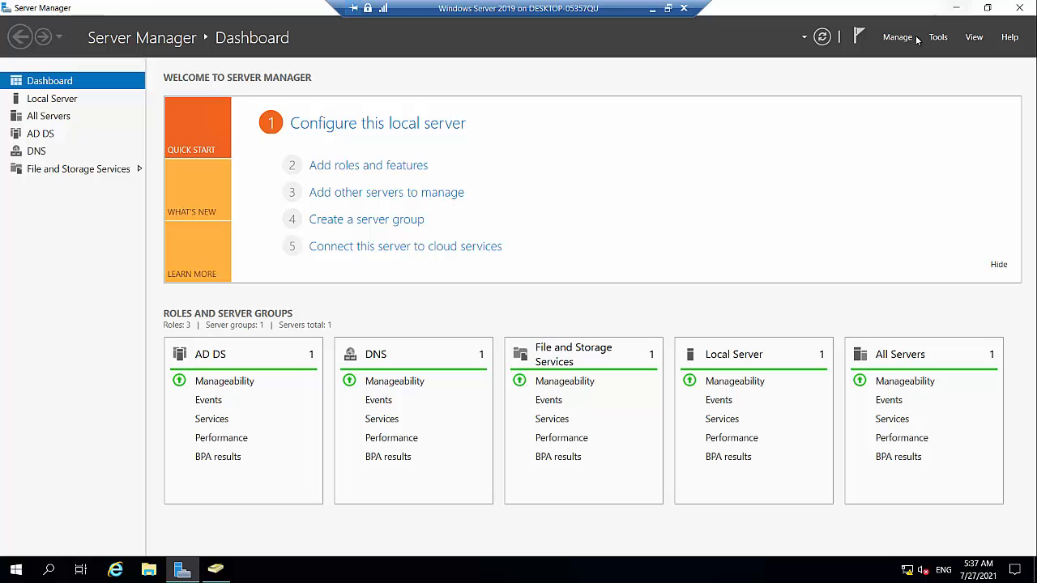
pyautogui.click(937, 37)
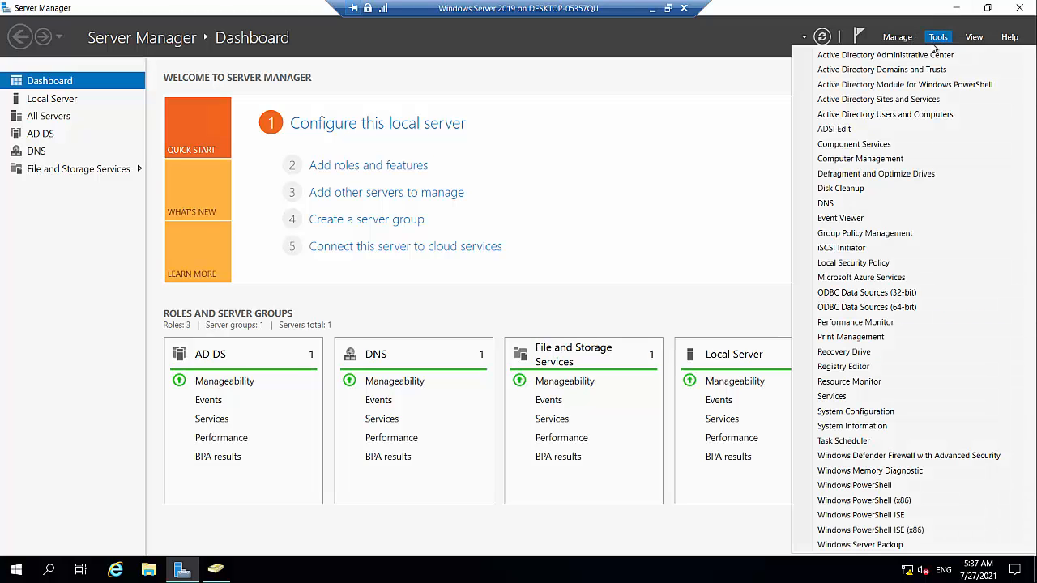
pyautogui.click(865, 232)
pyautogui.click(544, 101)
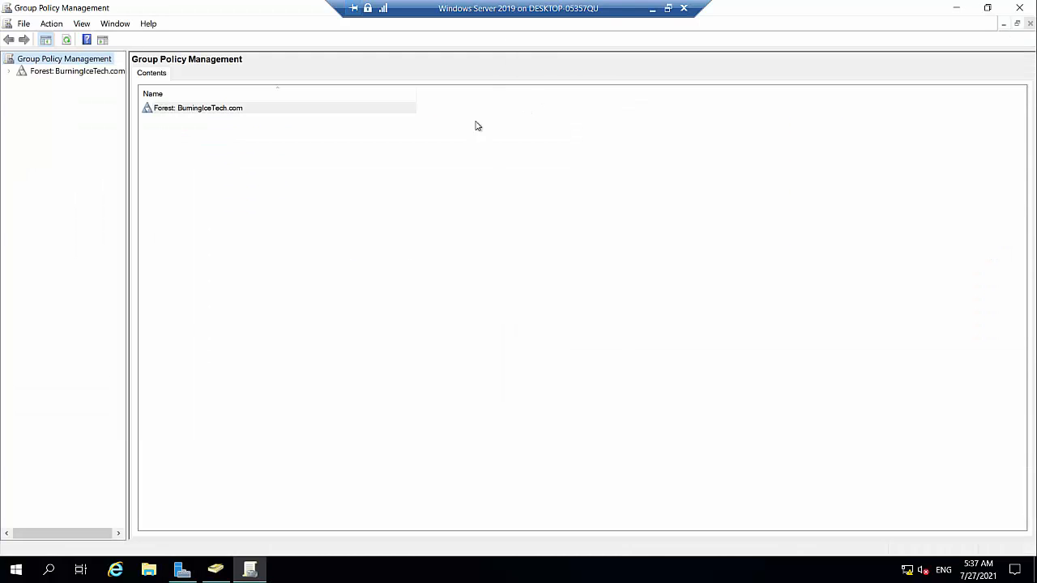
# Widen the tree pane and expand the forest down to BurningIceTech.com's OUs.
pyautogui.moveTo(128, 155); pyautogui.dragTo(153, 154)
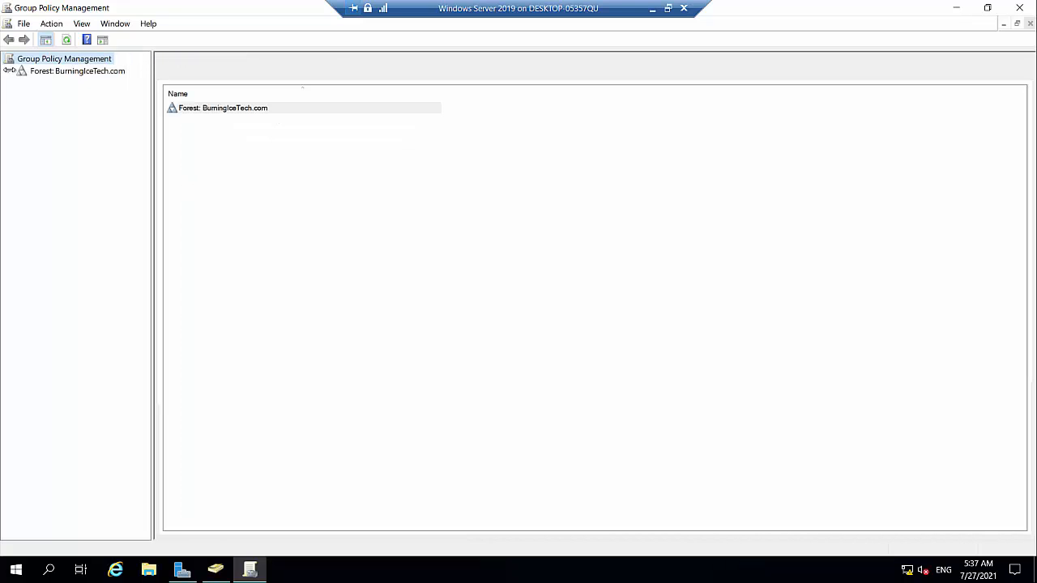
pyautogui.doubleClick(11, 71)
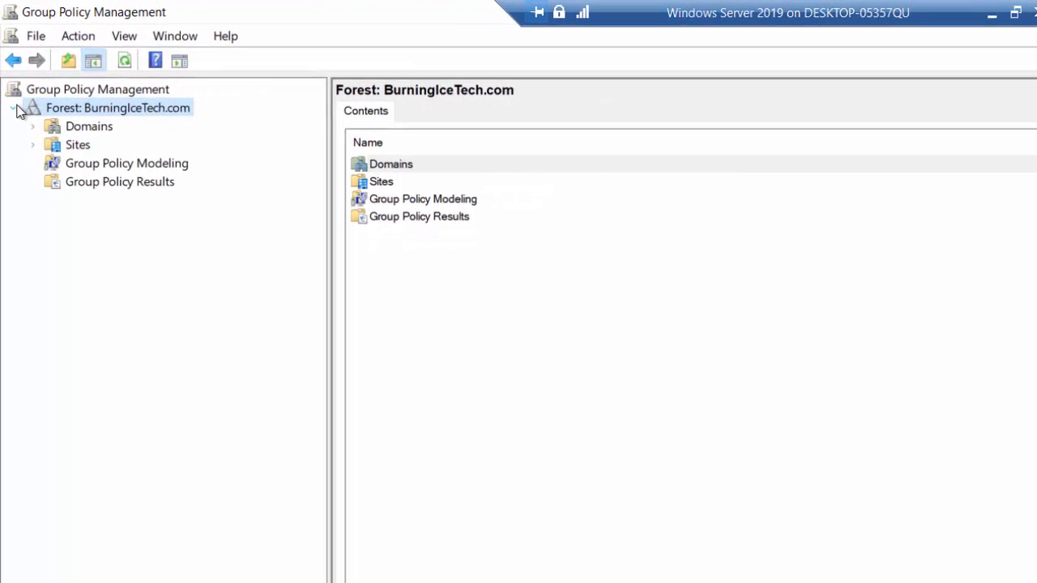
pyautogui.click(31, 120)
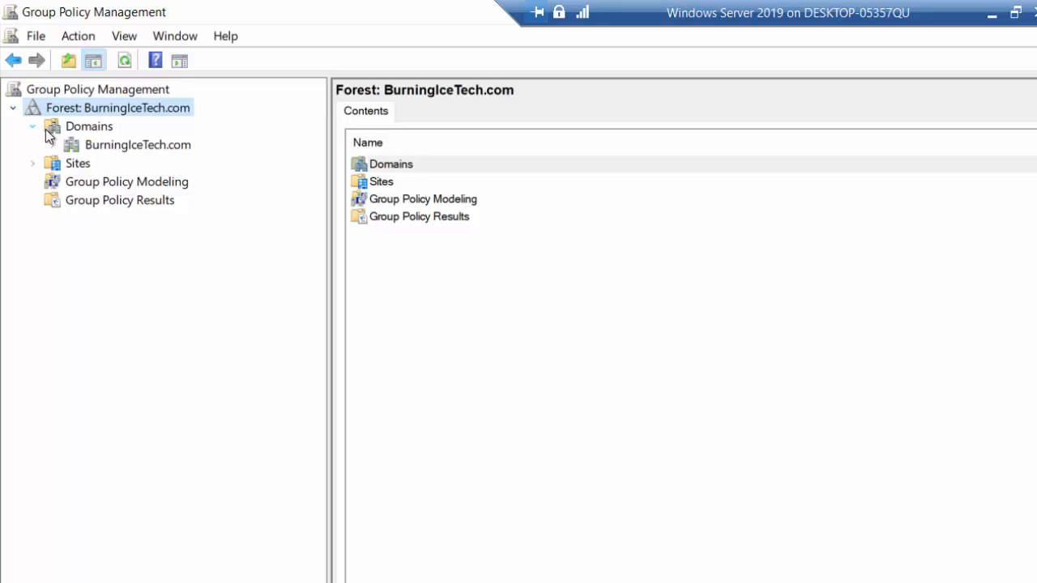
pyautogui.click(51, 145)
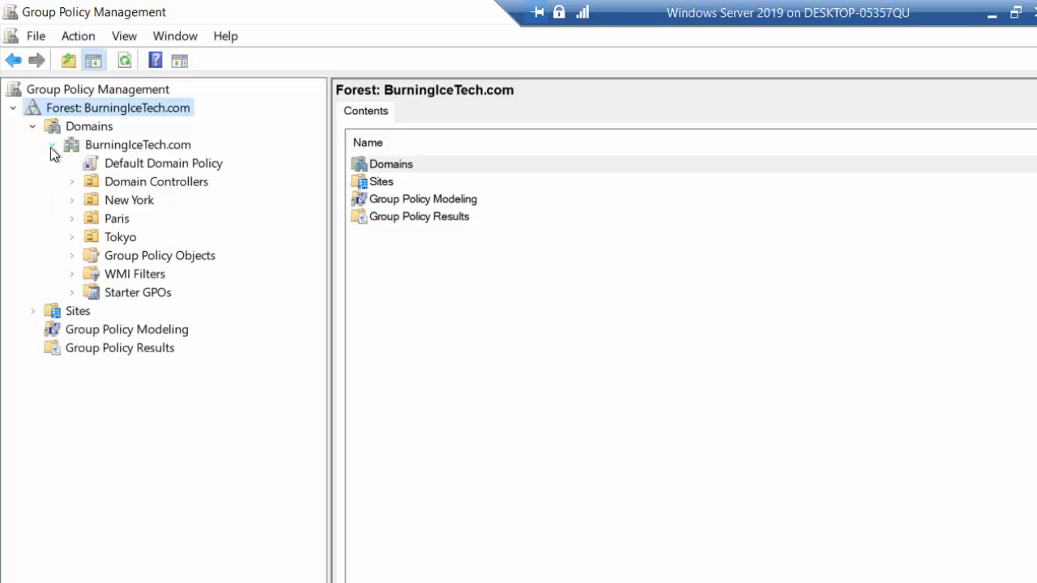
# View linked policies for Domain Controllers, New York and Paris, expanding then collapsing Paris and IT.
pyautogui.click(164, 181)
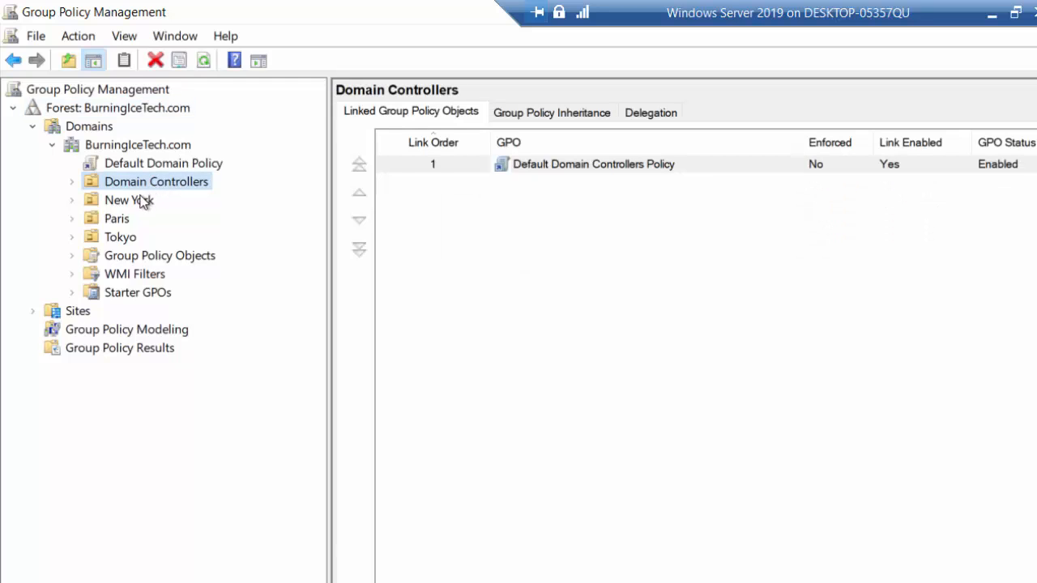
pyautogui.click(124, 201)
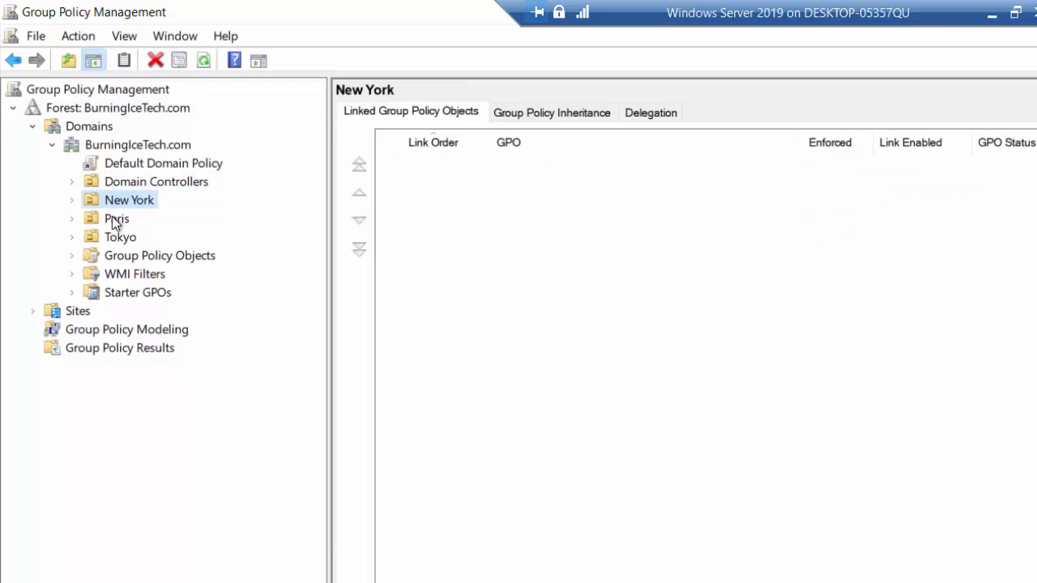
pyautogui.click(114, 217)
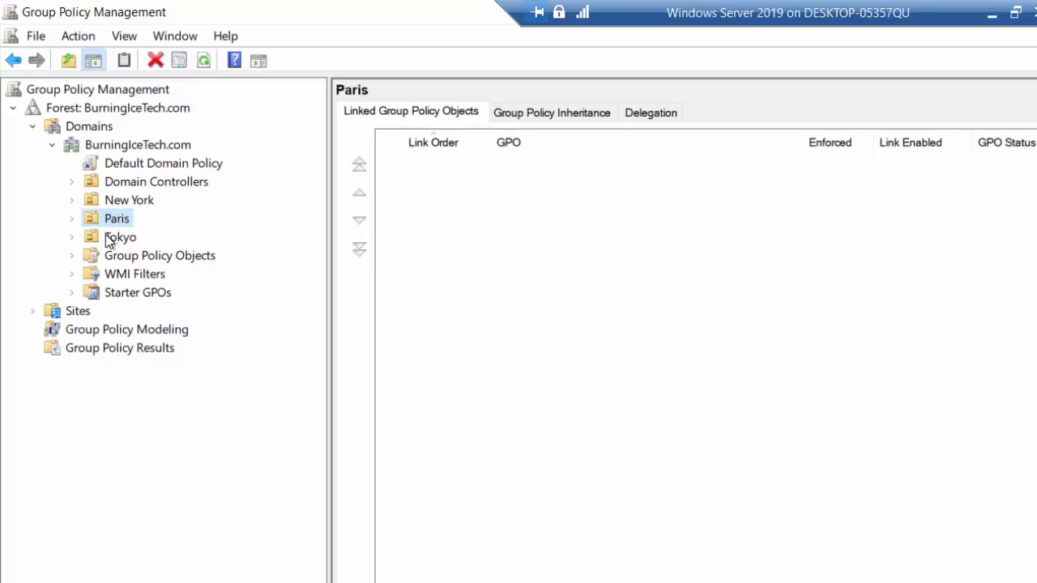
pyautogui.click(73, 218)
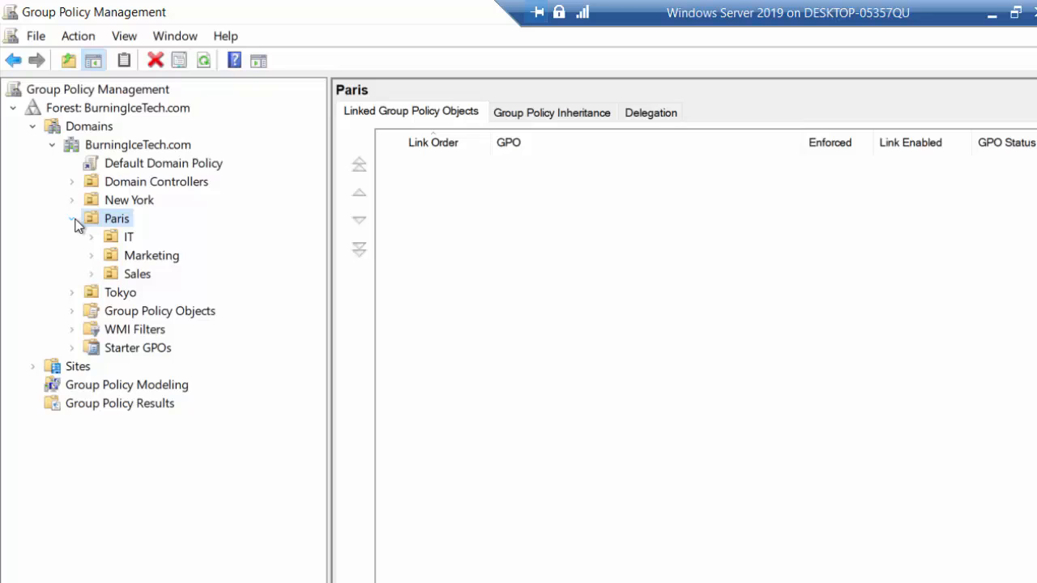
pyautogui.click(95, 238)
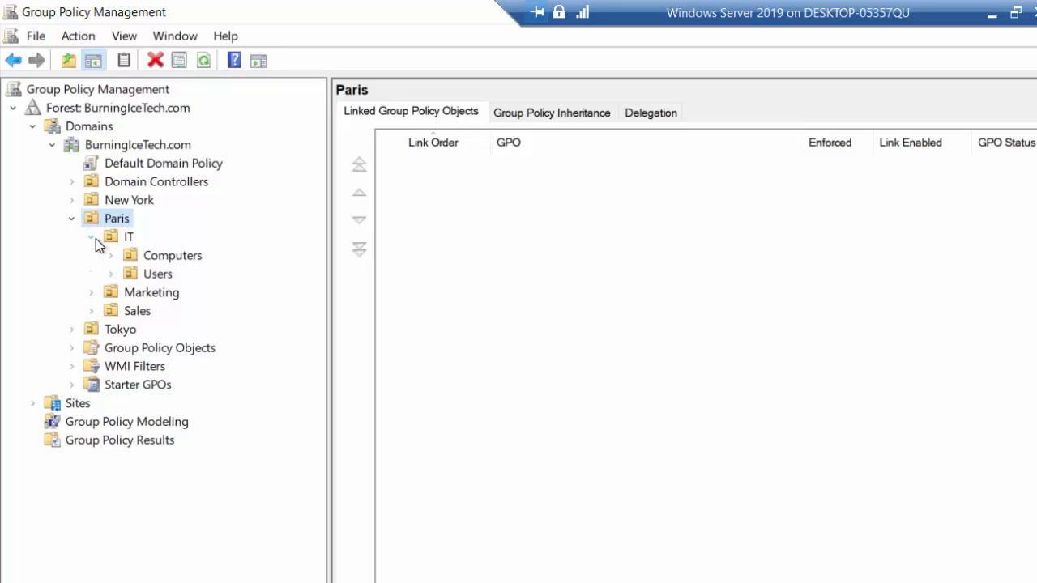
pyautogui.click(91, 238)
pyautogui.click(73, 219)
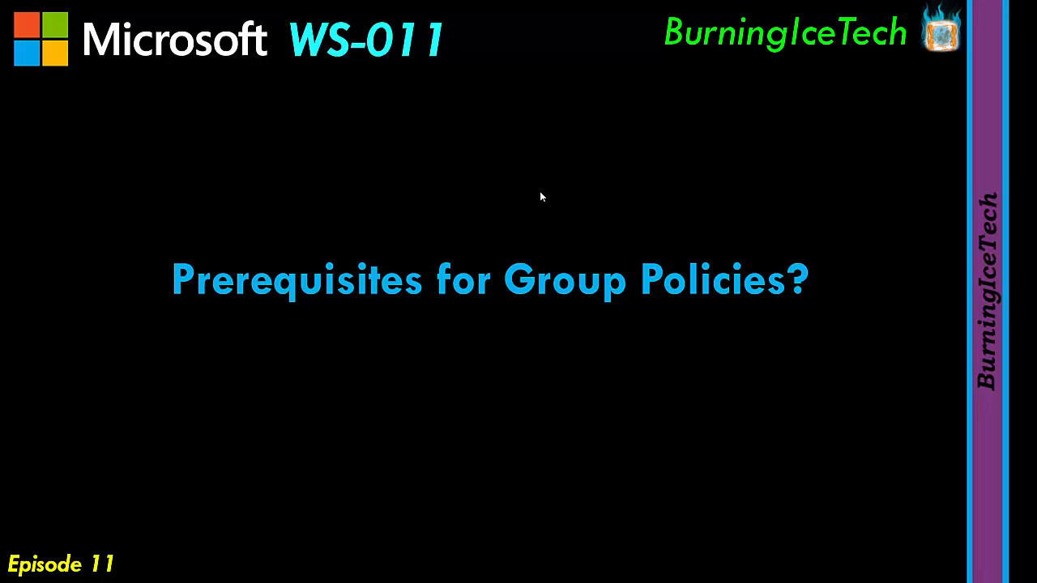
# Advance the slideshow to the 'Prerequisites for Group Policies' slide.
pyautogui.click(540, 193)
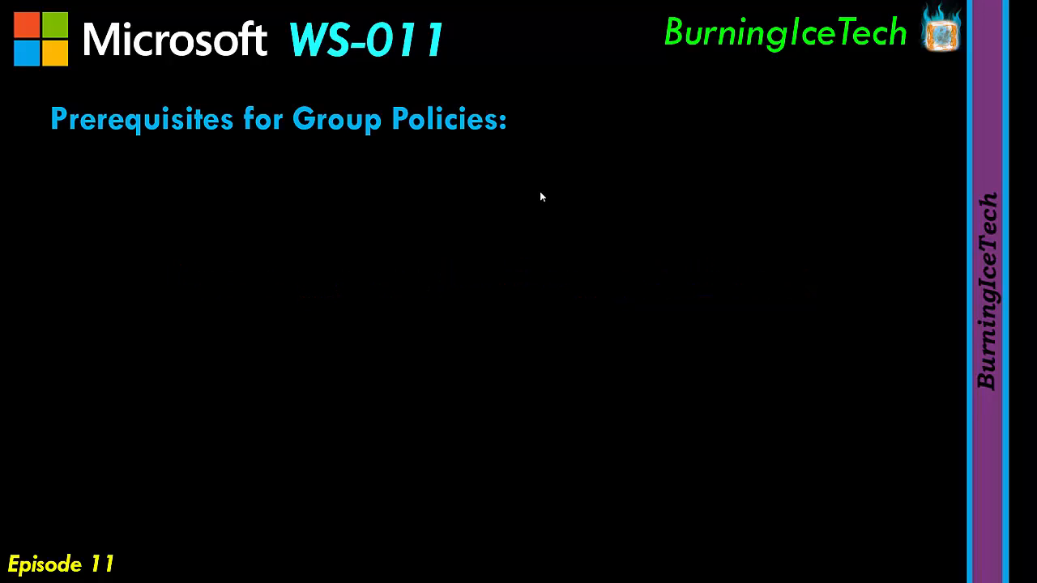
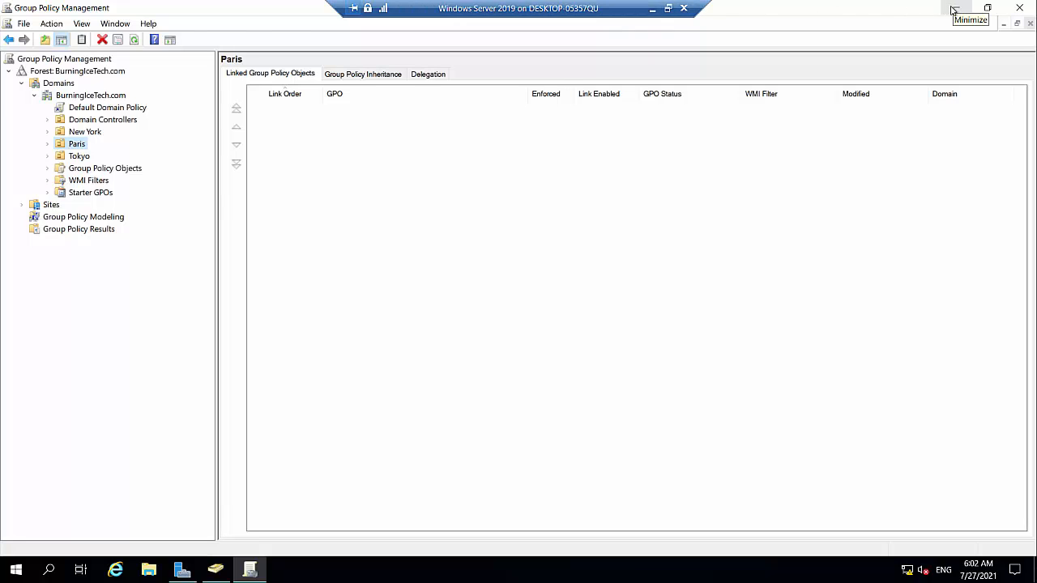
# Minimize both consoles and create a new desktop folder named 'Wallpaper'.
pyautogui.click(954, 9)
pyautogui.click(954, 9)
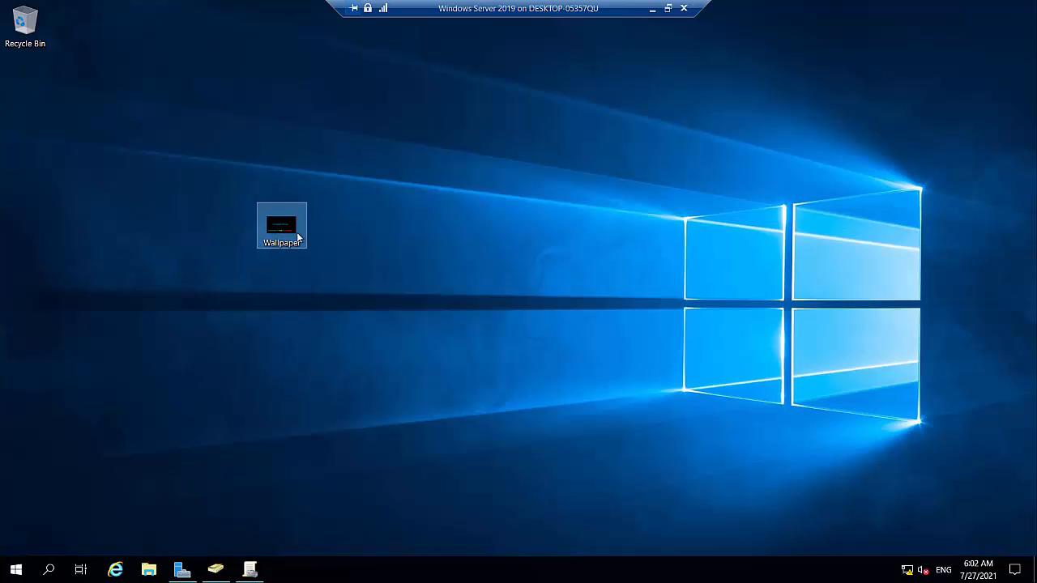
pyautogui.moveTo(294, 226)
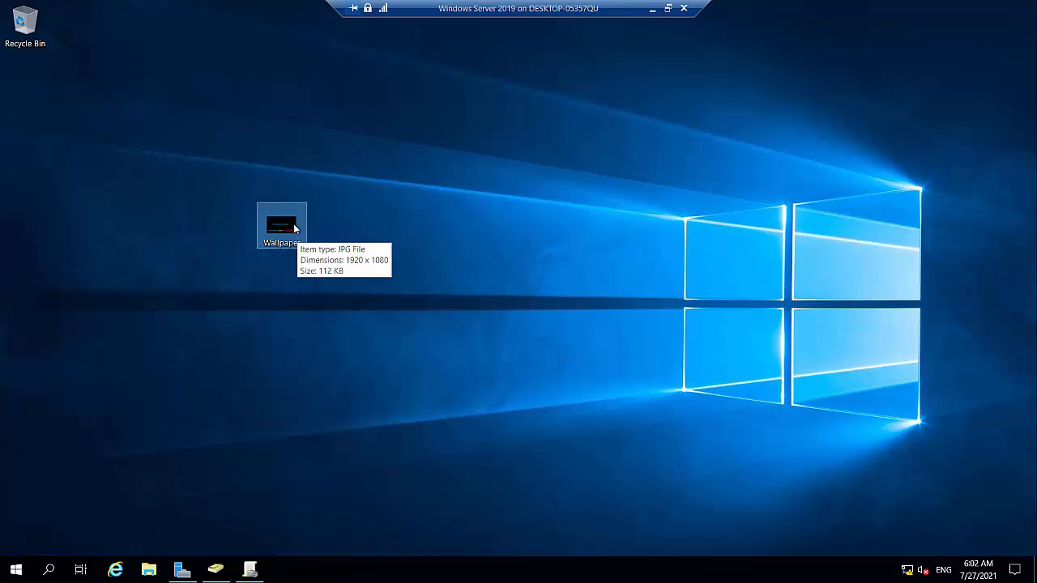
pyautogui.rightClick(342, 271)
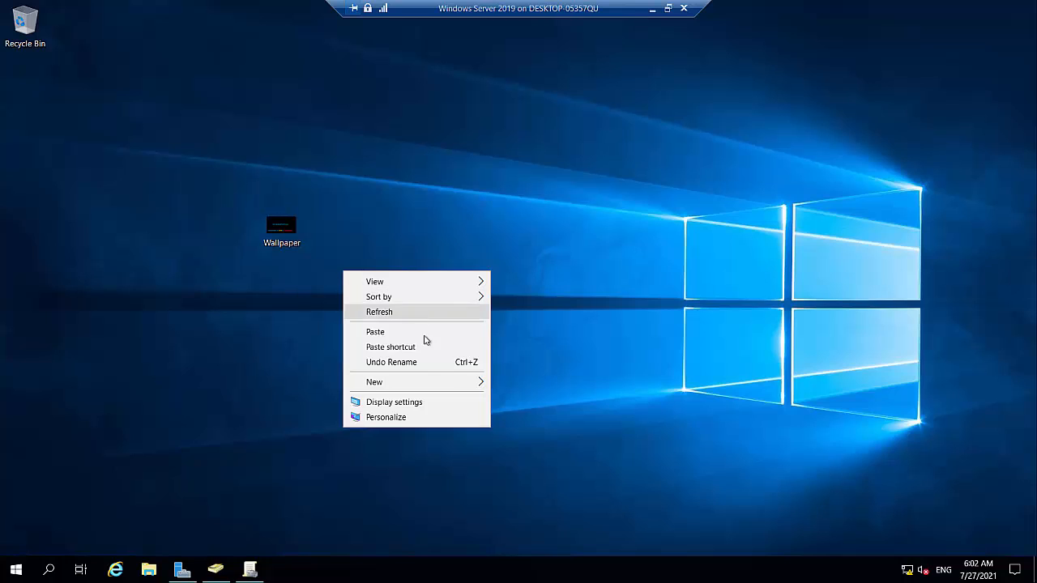
pyautogui.moveTo(474, 389)
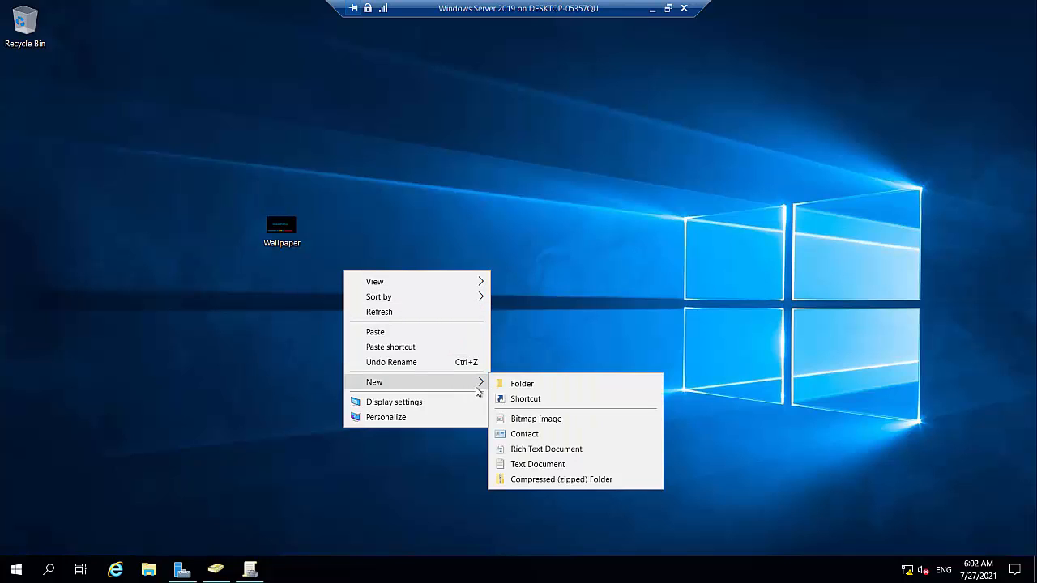
pyautogui.click(521, 384)
pyautogui.write('Wall')
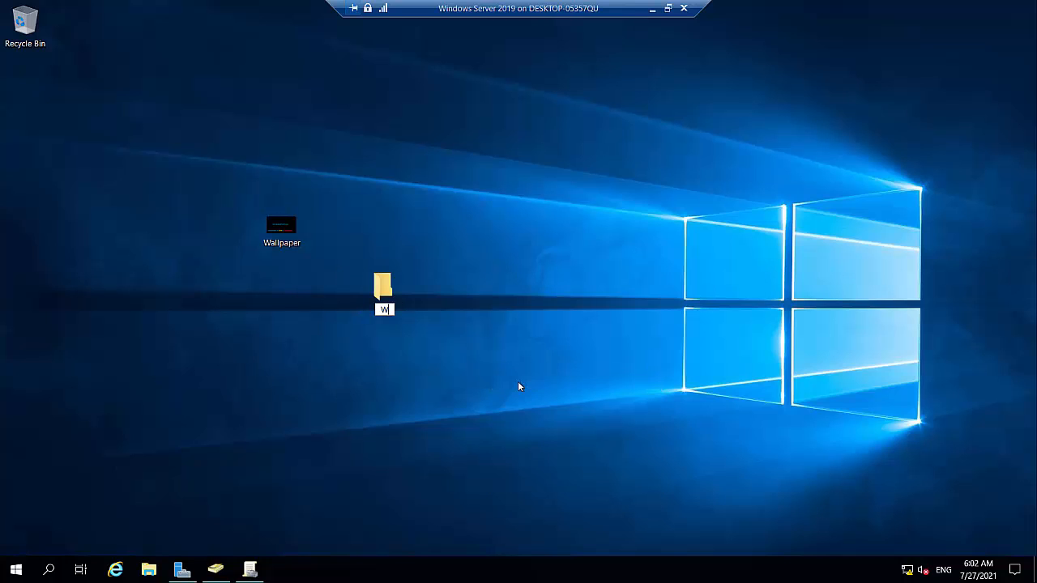
pyautogui.write('paper')
pyautogui.press('Return')
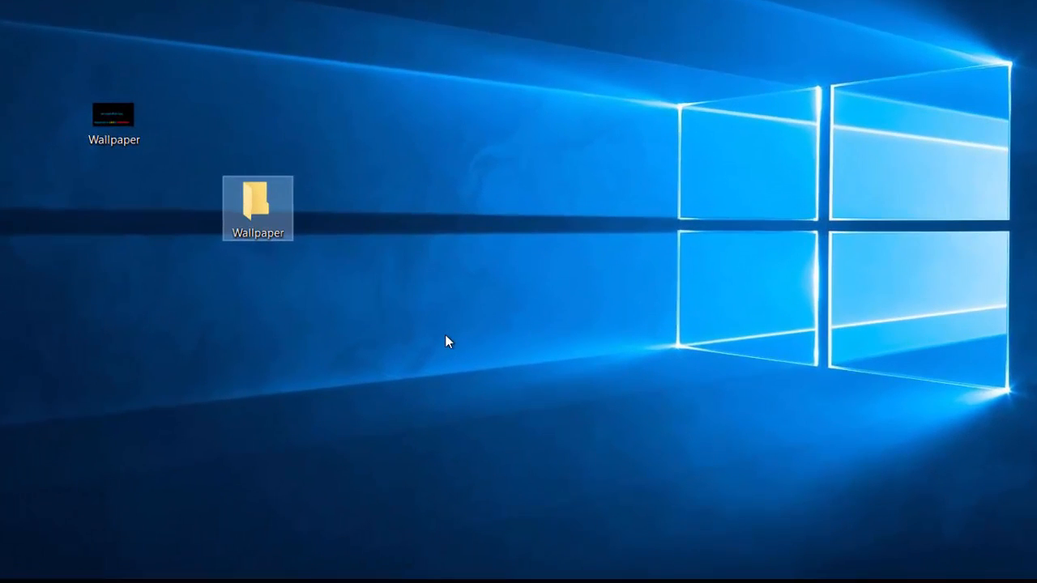
# Share the Wallpaper folder through Advanced Sharing under the share name 'Wallpaper'.
pyautogui.rightClick(249, 203)
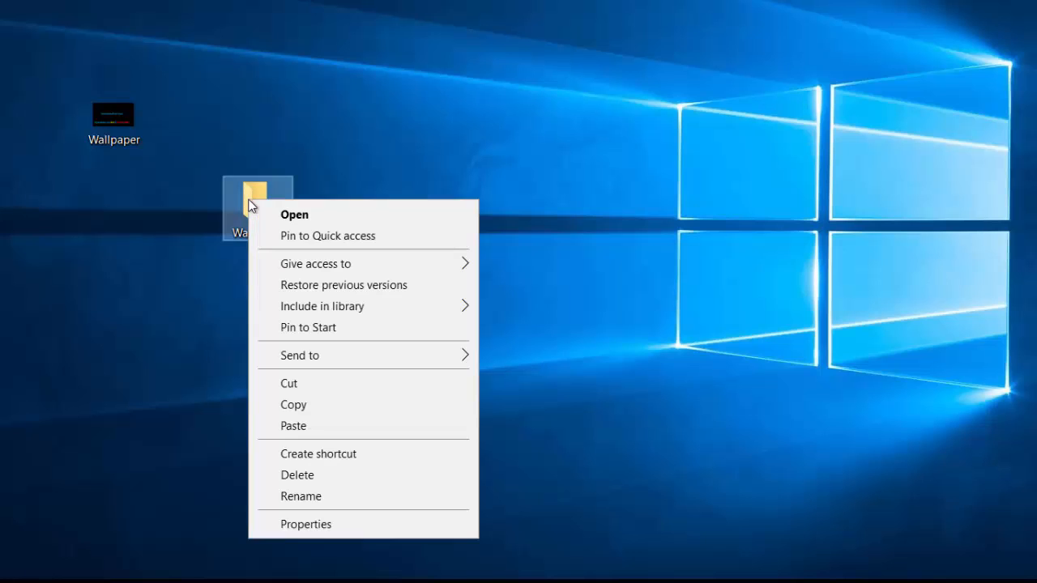
pyautogui.click(341, 525)
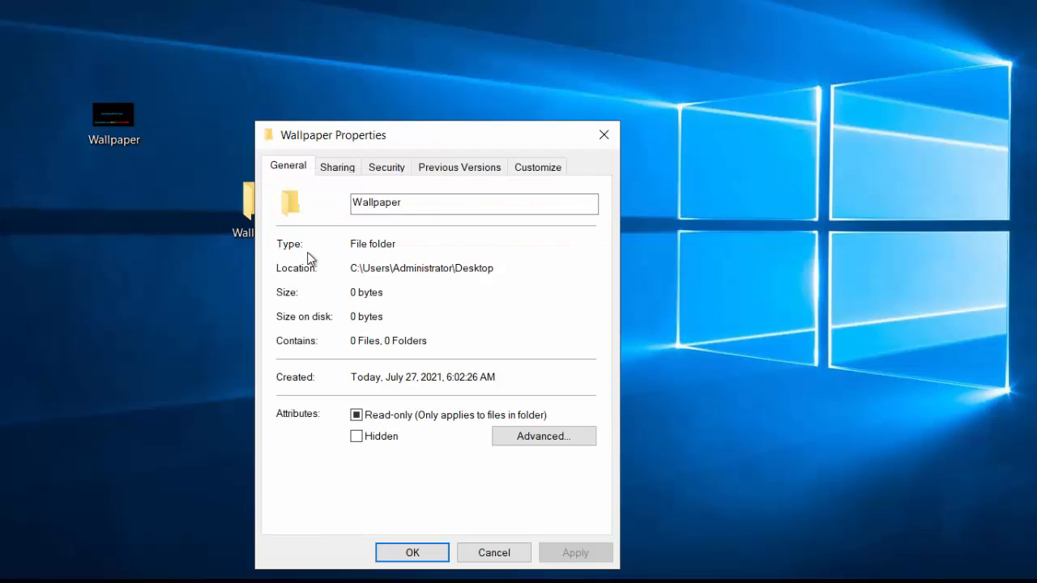
pyautogui.click(343, 168)
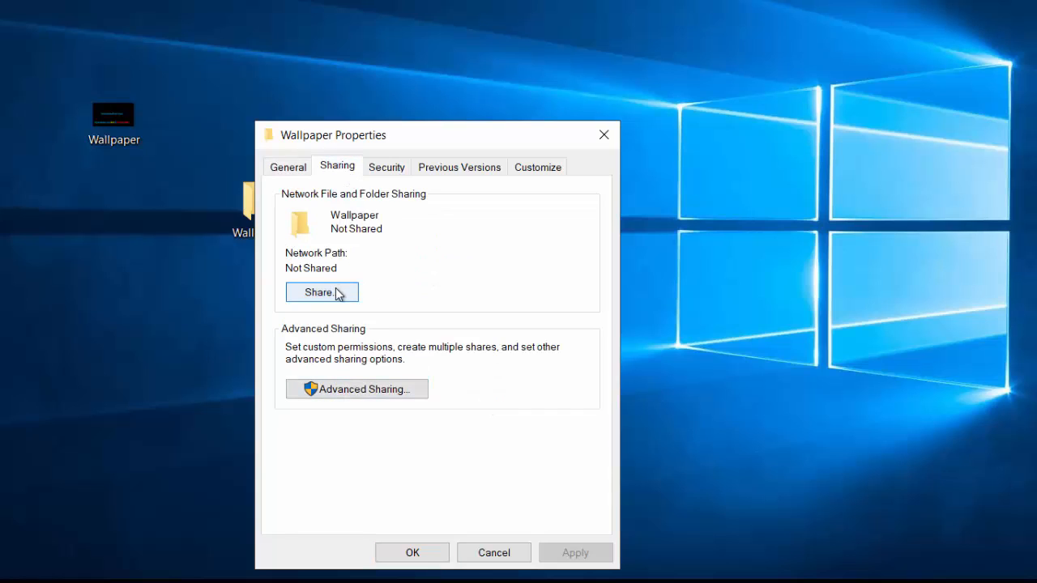
pyautogui.click(347, 392)
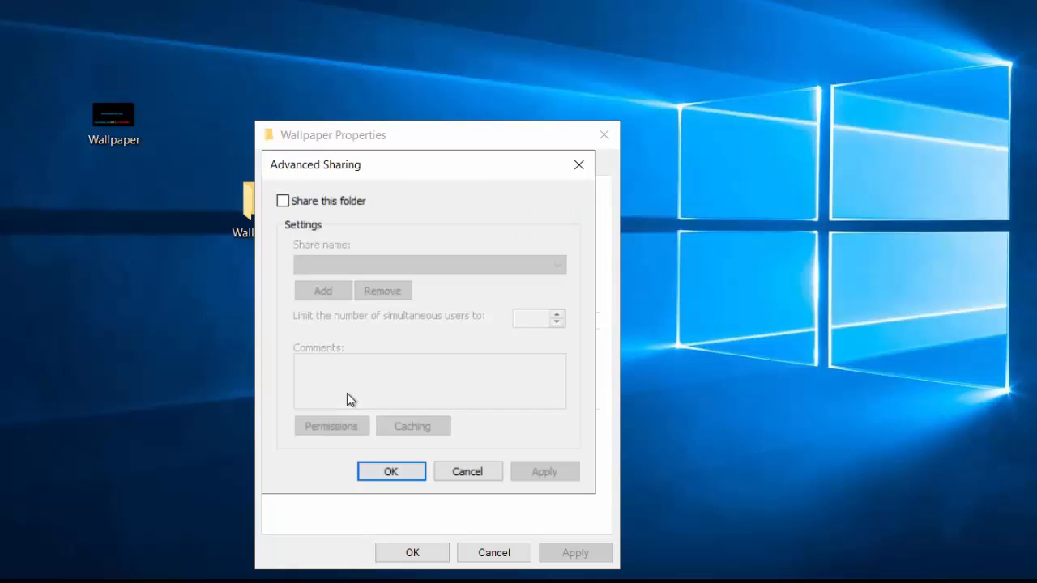
pyautogui.click(308, 202)
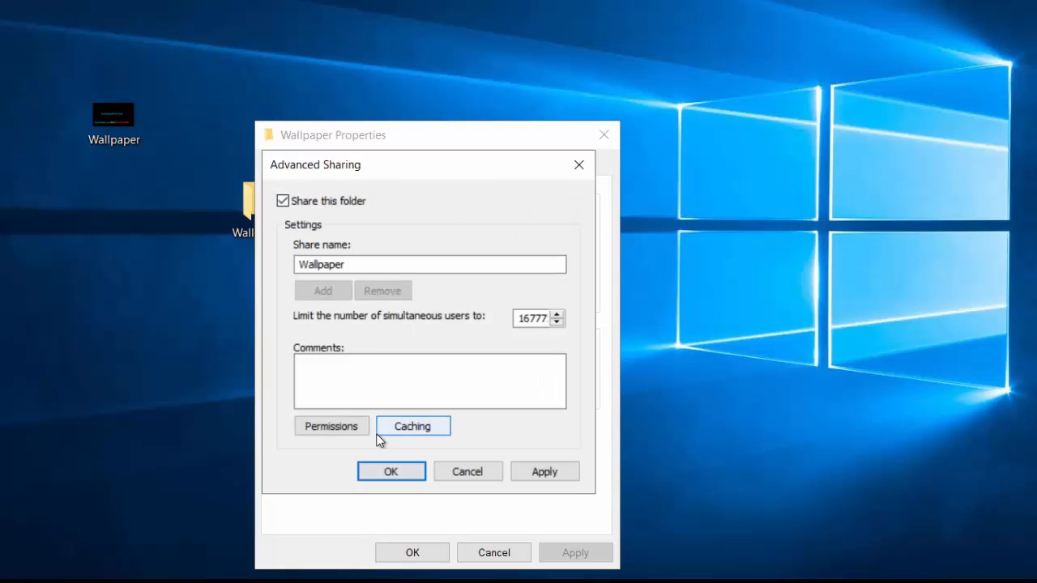
pyautogui.click(568, 475)
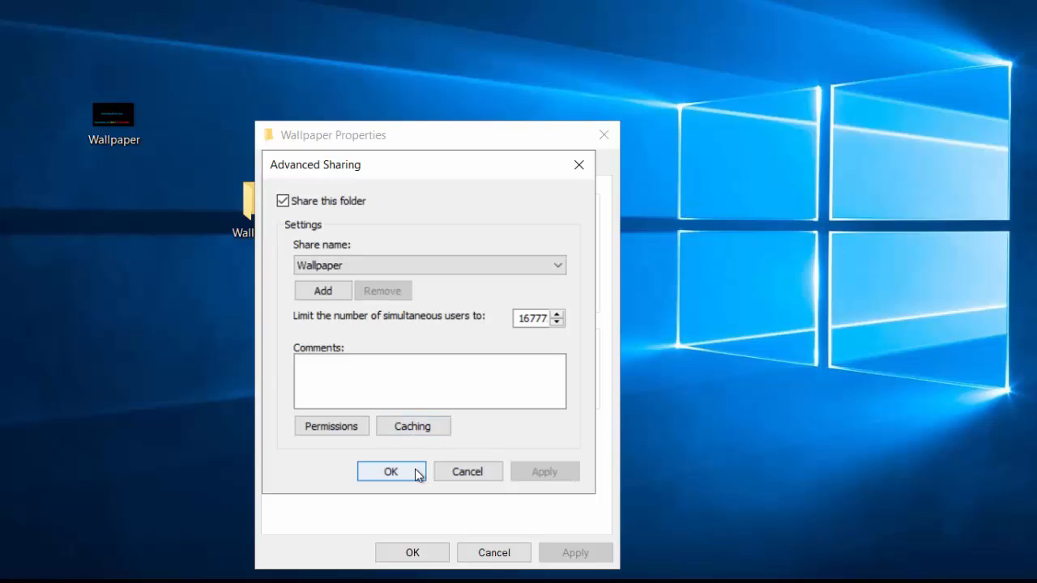
pyautogui.click(391, 471)
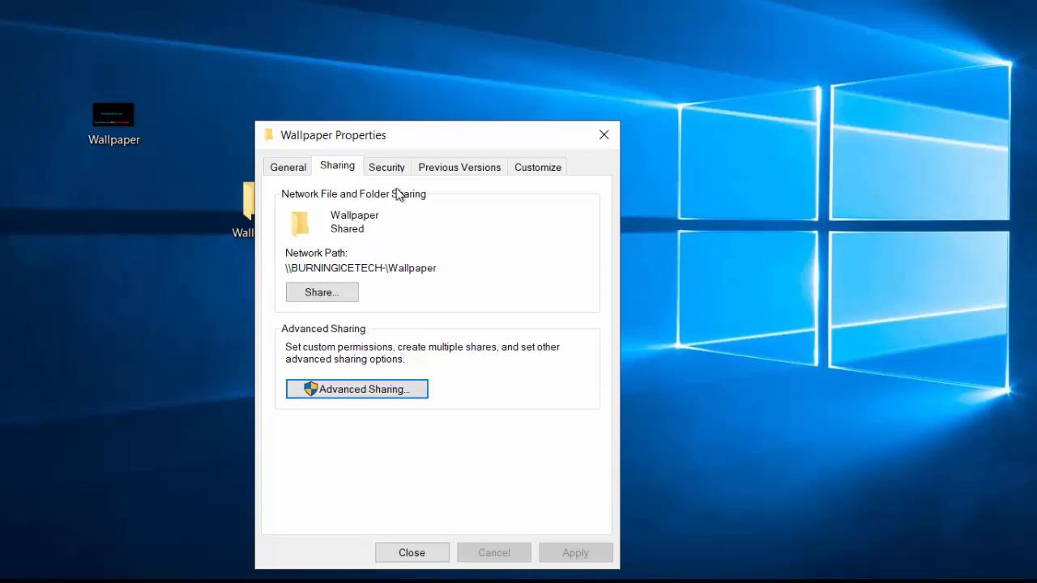
pyautogui.click(388, 166)
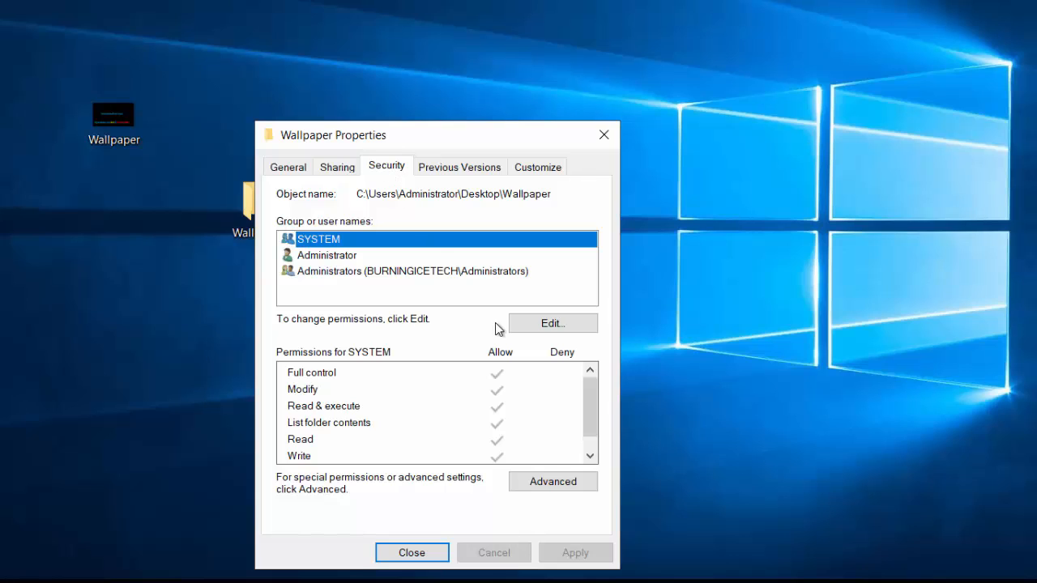
# Add Authenticated Users, found by searching 'auth', to the folder's permissions with Read & execute, List and Read.
pyautogui.click(549, 324)
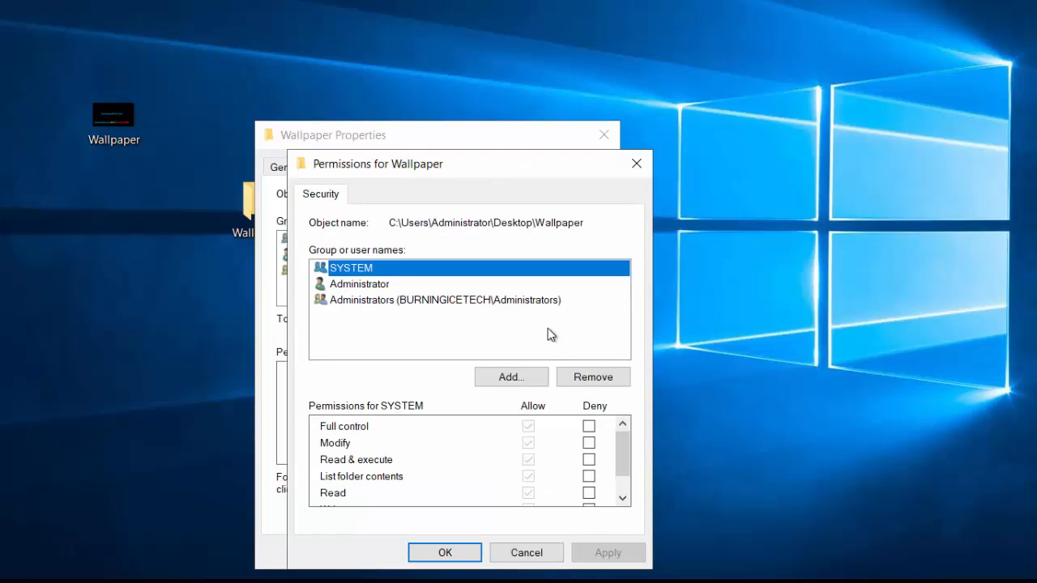
pyautogui.click(512, 374)
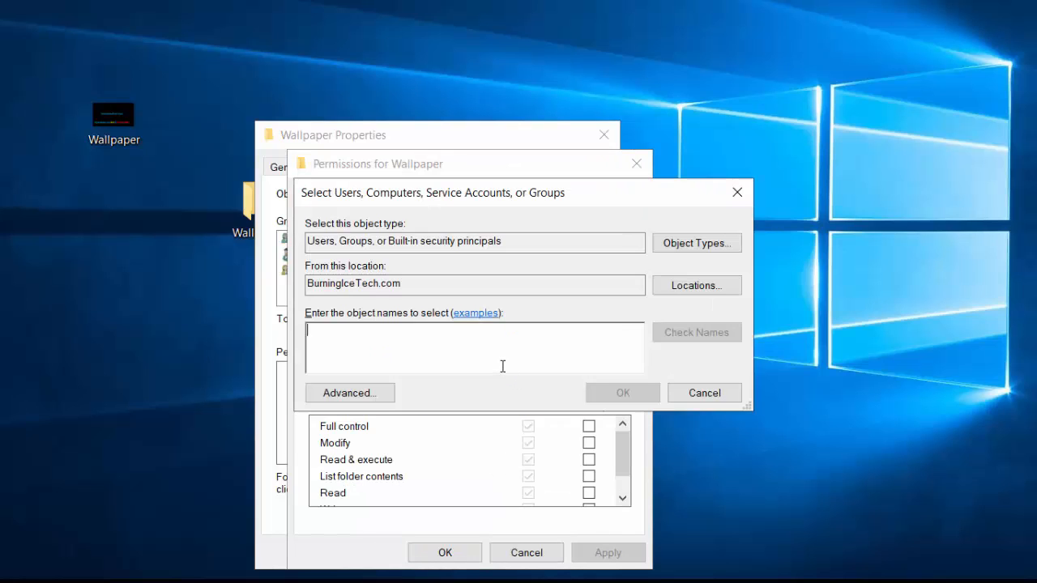
pyautogui.write('auth')
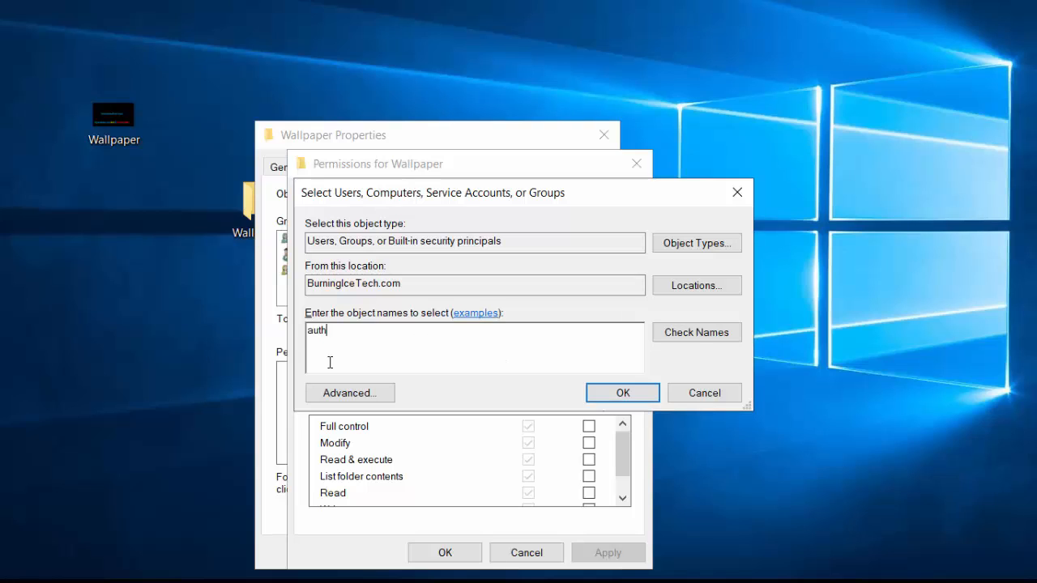
pyautogui.click(696, 334)
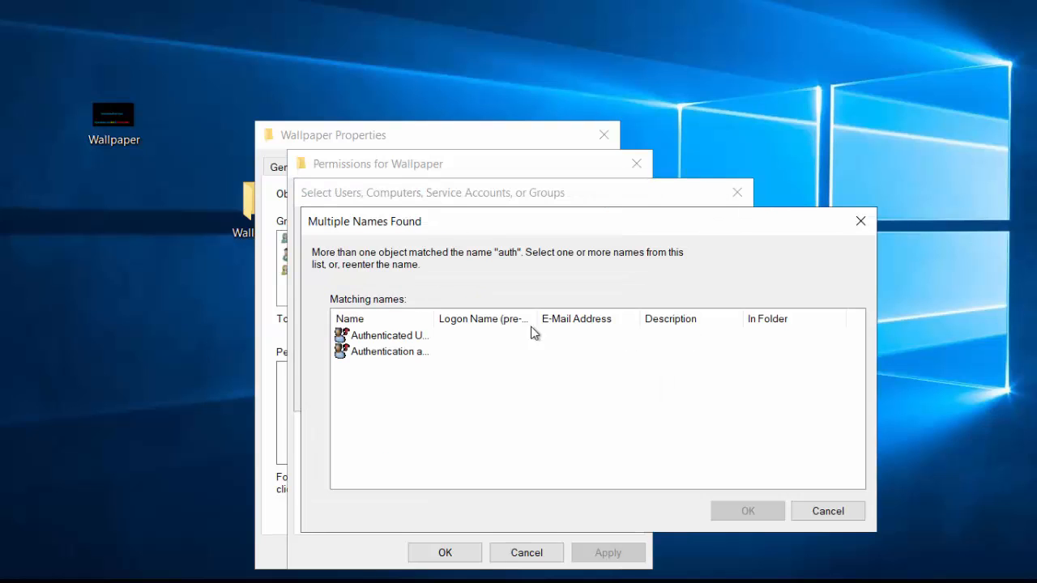
pyautogui.moveTo(430, 315); pyautogui.dragTo(501, 311)
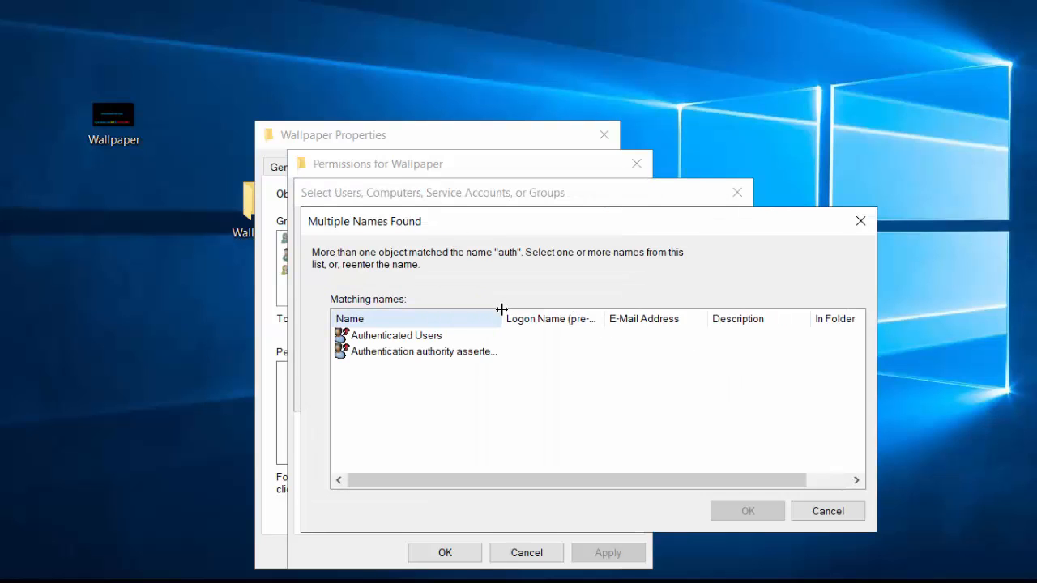
pyautogui.click(401, 339)
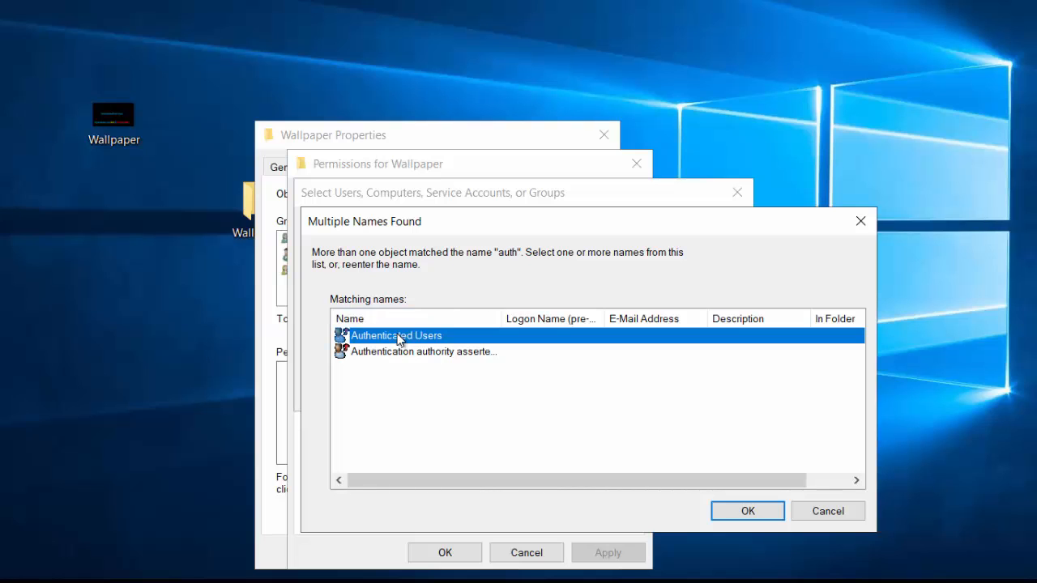
pyautogui.click(748, 511)
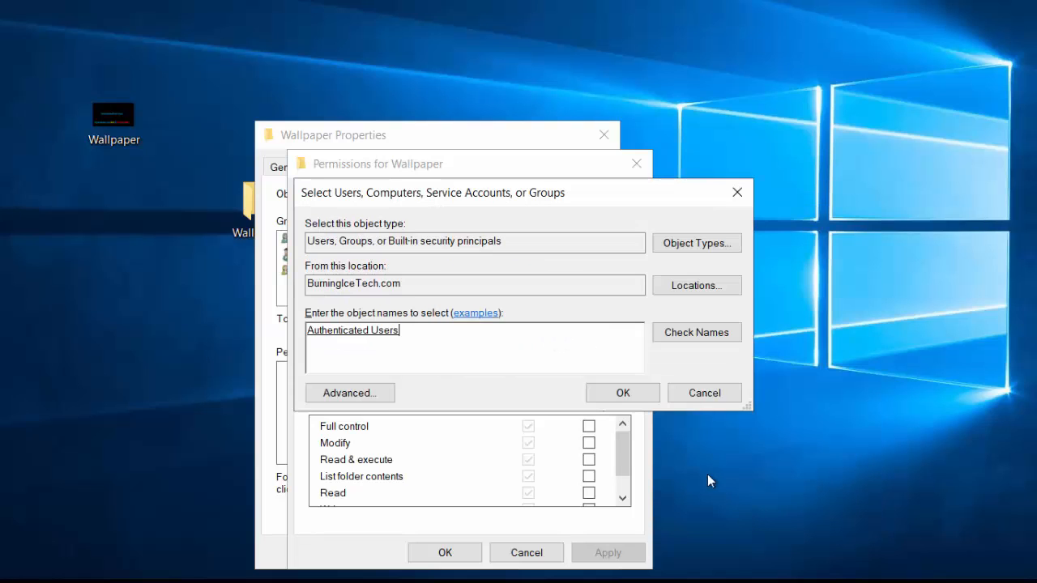
pyautogui.click(622, 394)
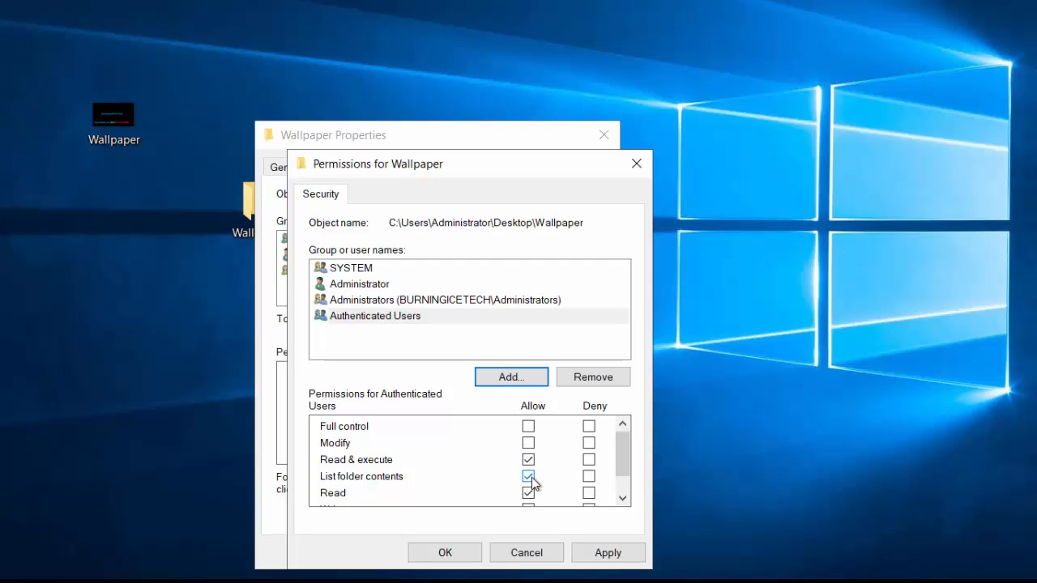
pyautogui.click(616, 555)
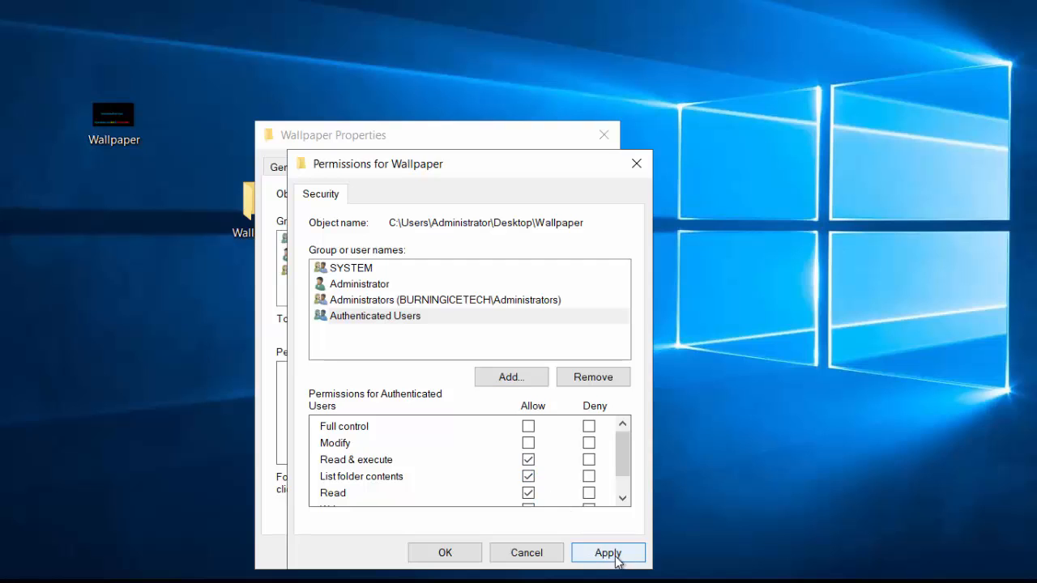
pyautogui.click(446, 554)
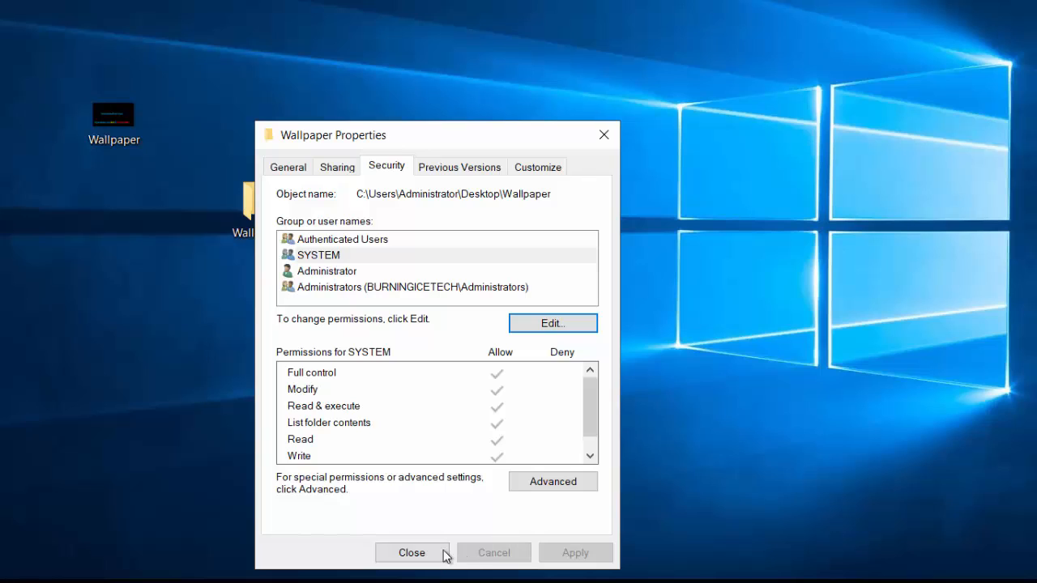
pyautogui.click(438, 555)
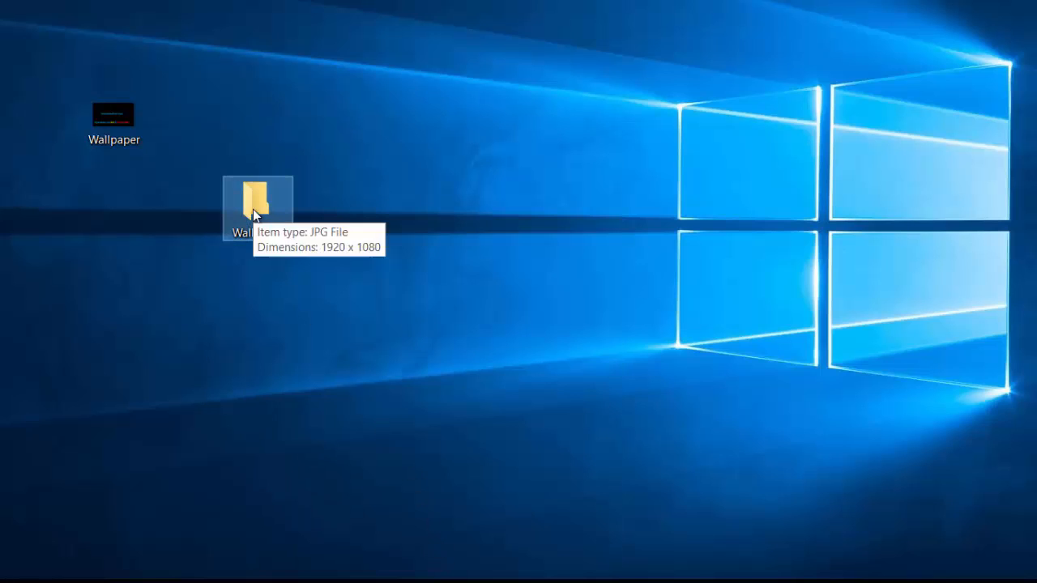
pyautogui.click(109, 116)
pyautogui.moveTo(121, 119); pyautogui.dragTo(259, 199)
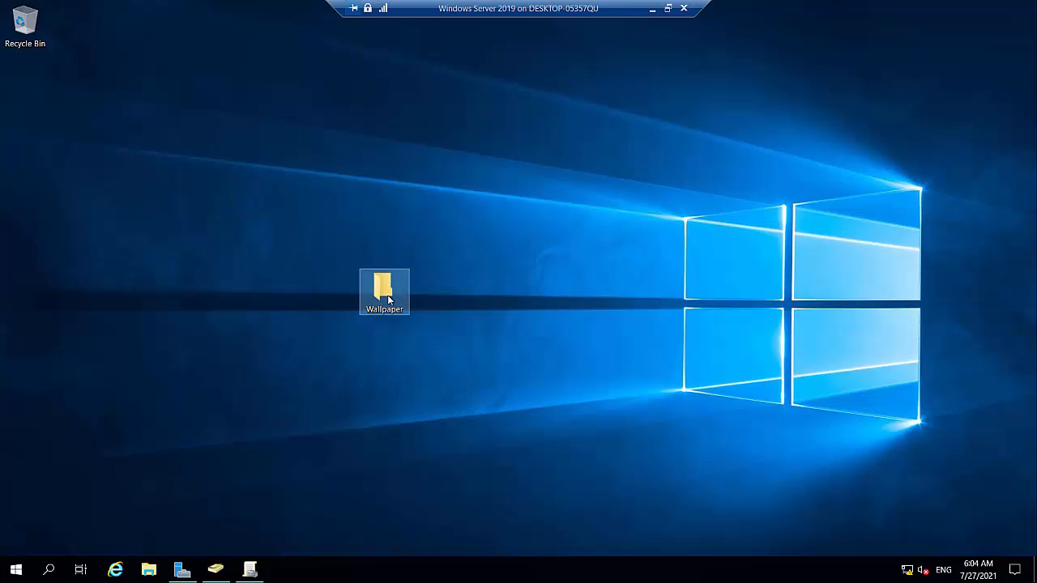
pyautogui.moveTo(389, 299)
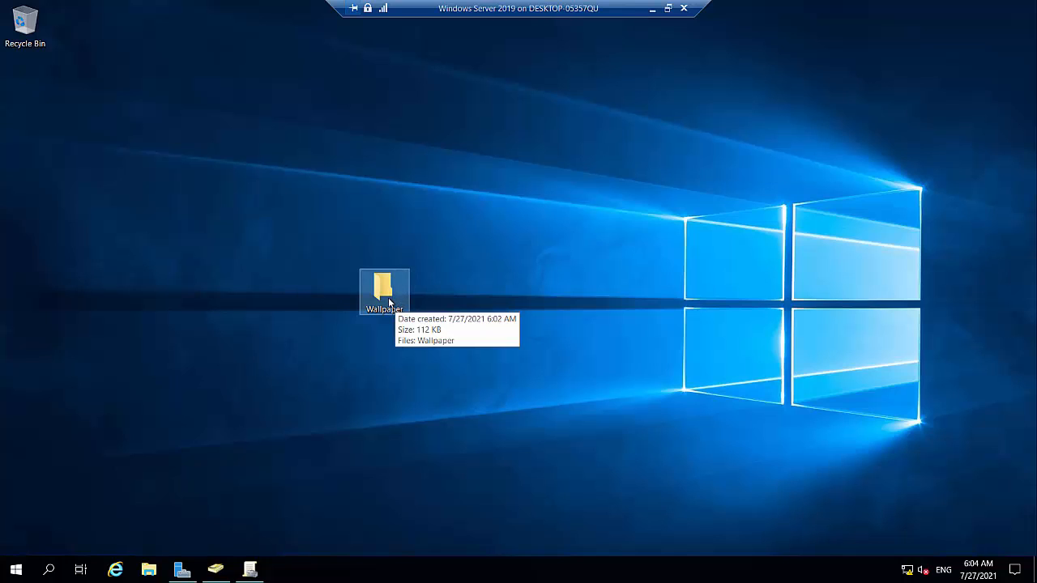
# Bring Group Policy Management back up and expand Paris and IT in the tree.
pyautogui.click(250, 571)
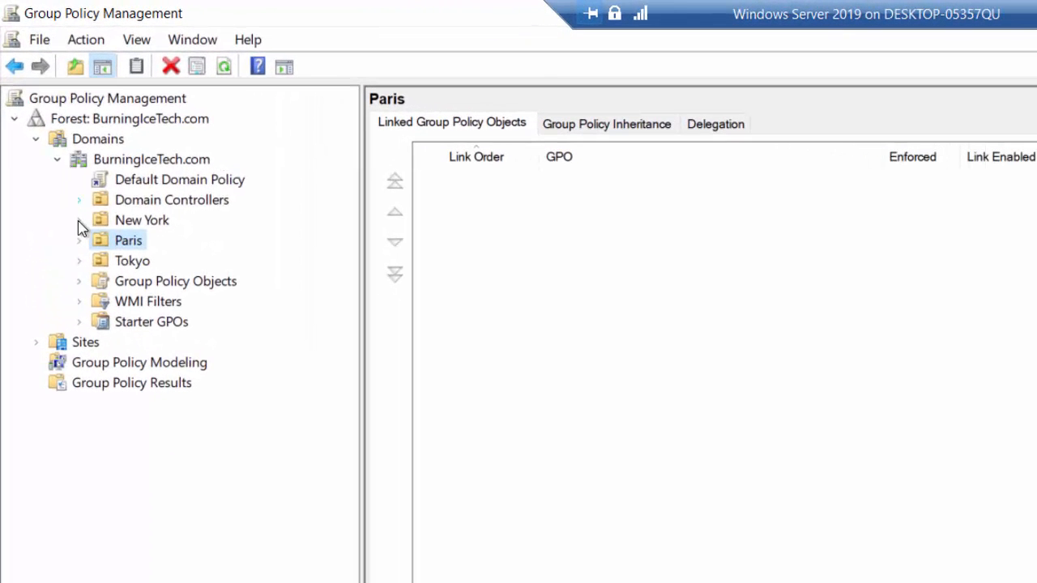
pyautogui.click(84, 241)
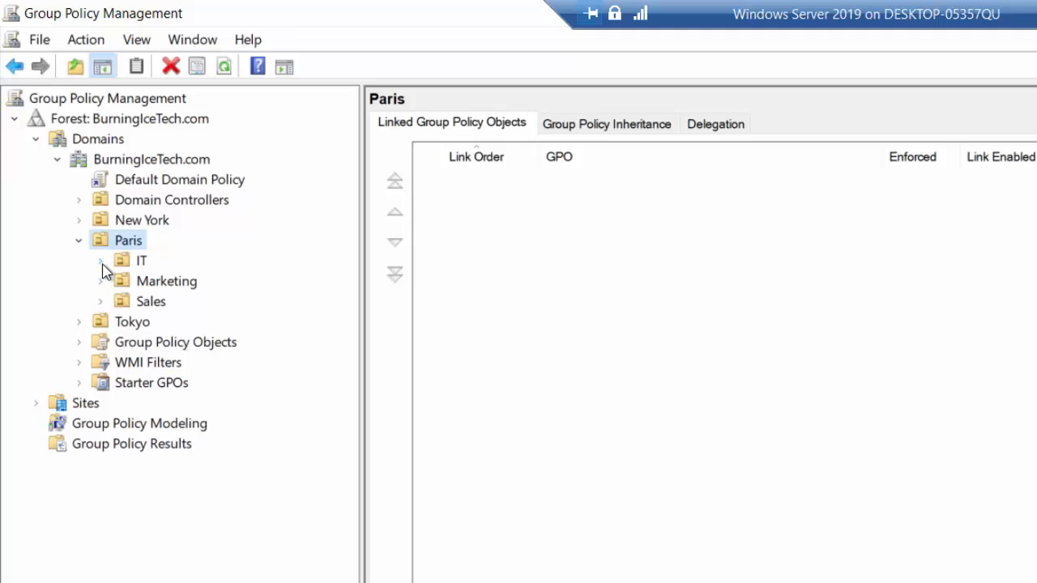
pyautogui.click(101, 263)
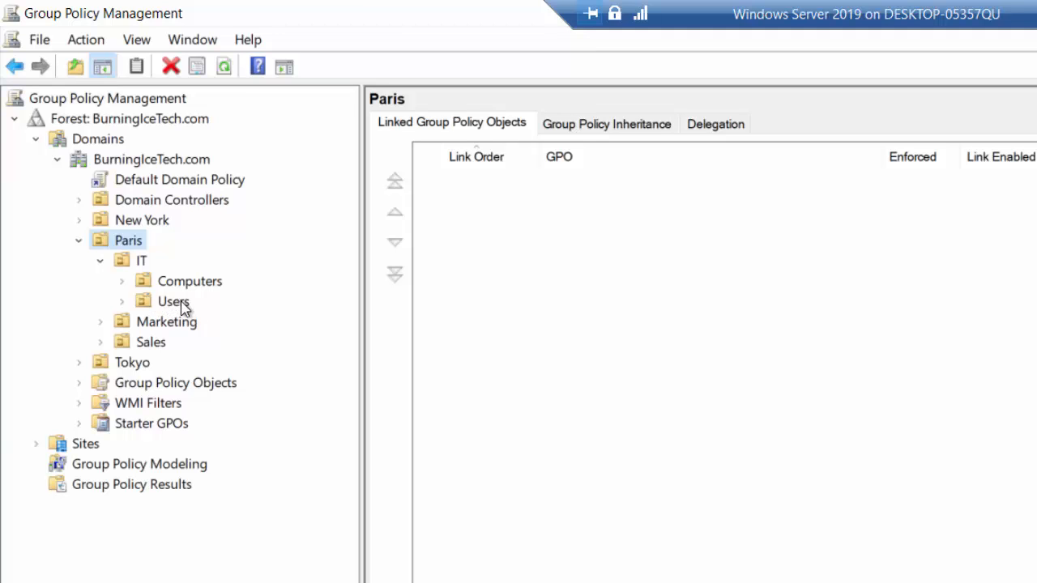
# From the Users OU, create and link a new GPO named 'Wallpaper'.
pyautogui.rightClick(144, 245)
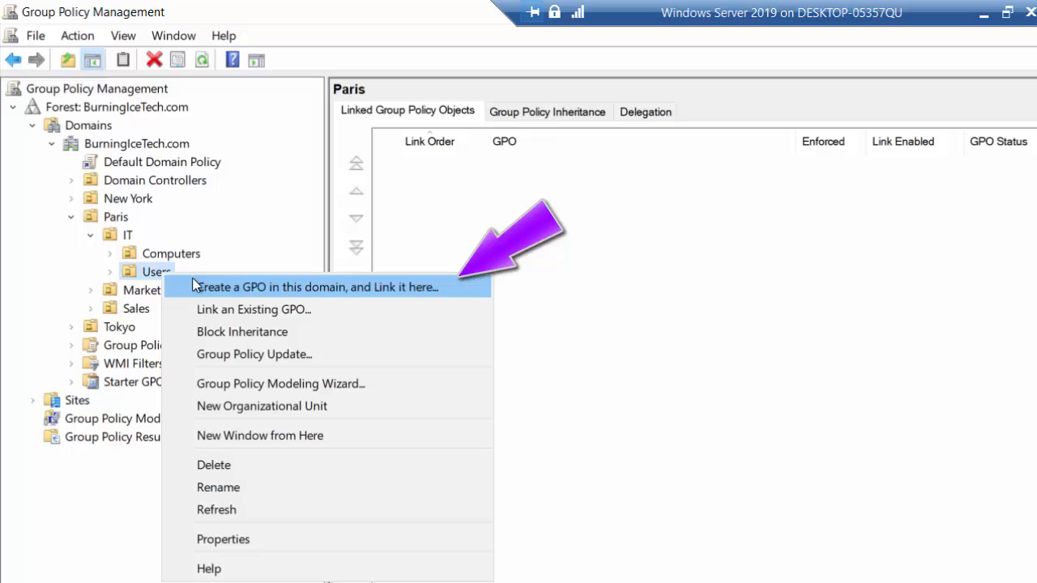
pyautogui.click(281, 286)
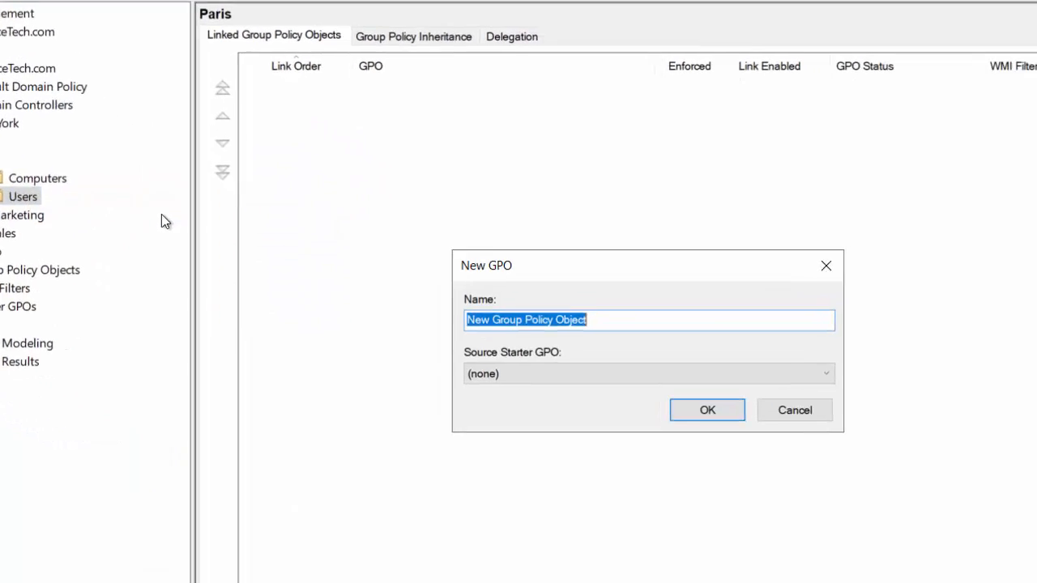
pyautogui.write('Wa')
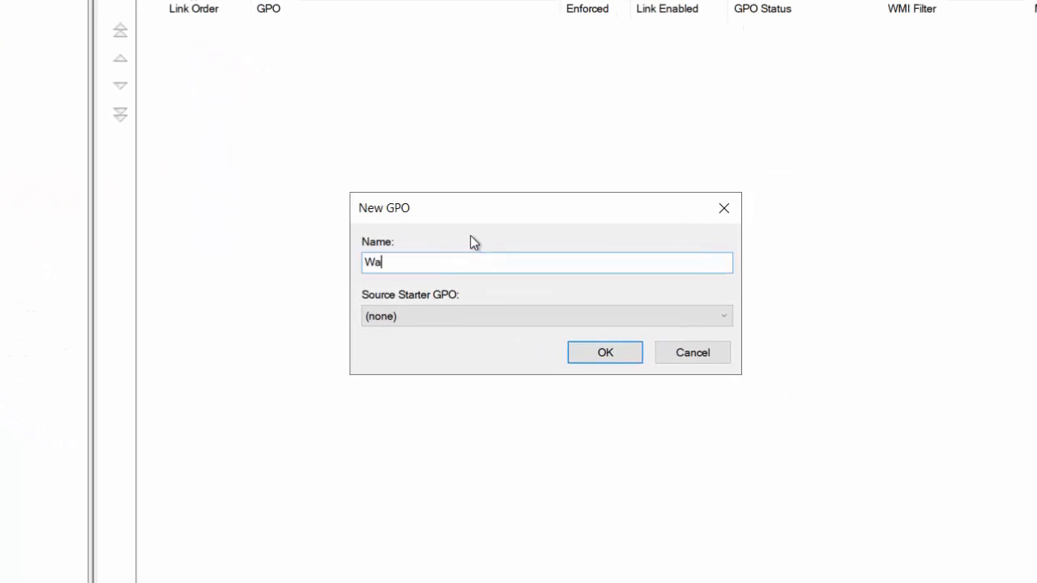
pyautogui.write('llpaper')
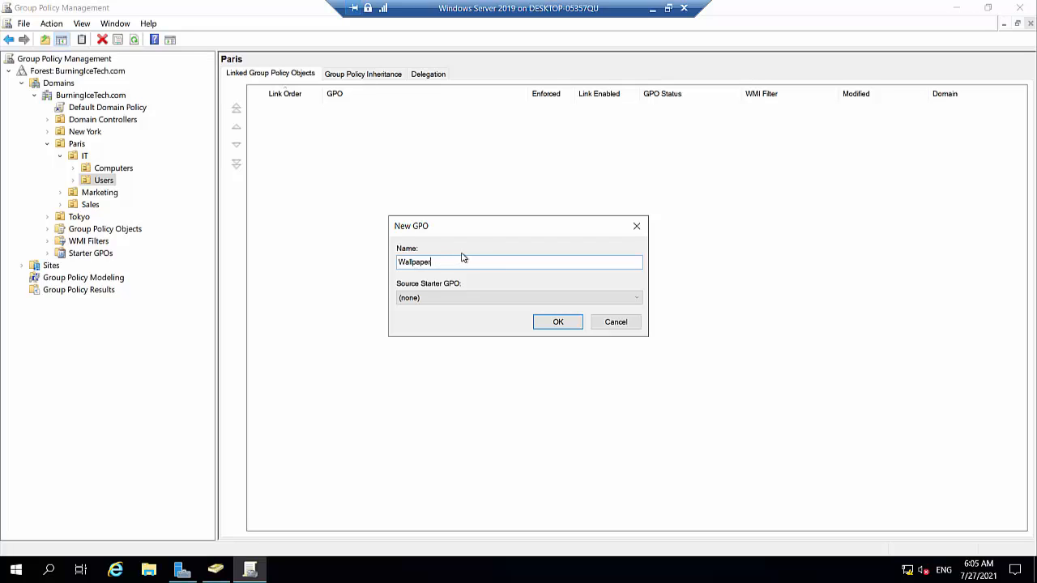
pyautogui.doubleClick(415, 260)
pyautogui.click(456, 265)
pyautogui.click(560, 323)
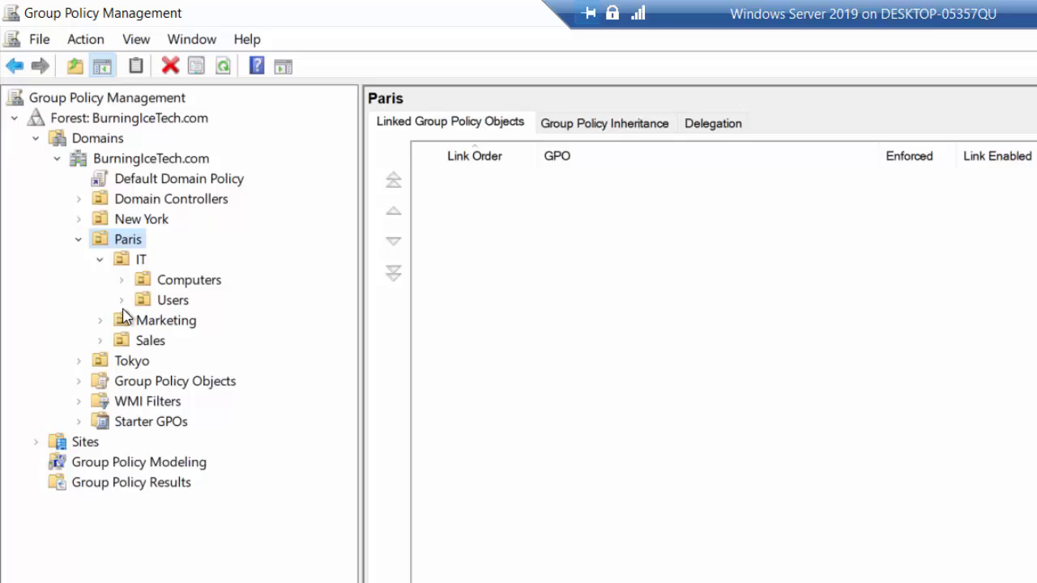
# Select the Wallpaper link under Users to view its scope, dismissing the informational notice.
pyautogui.click(121, 300)
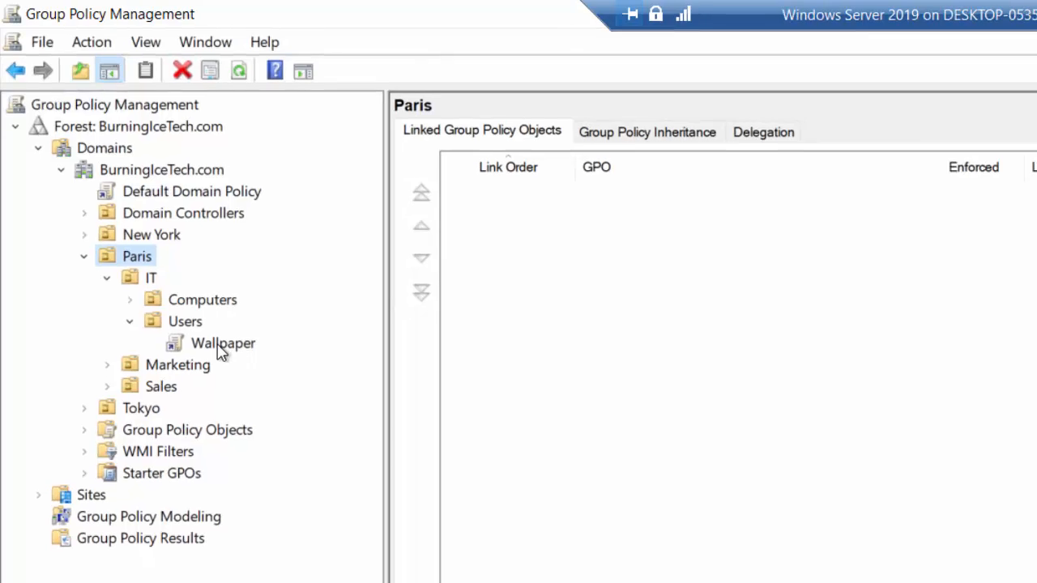
pyautogui.click(197, 350)
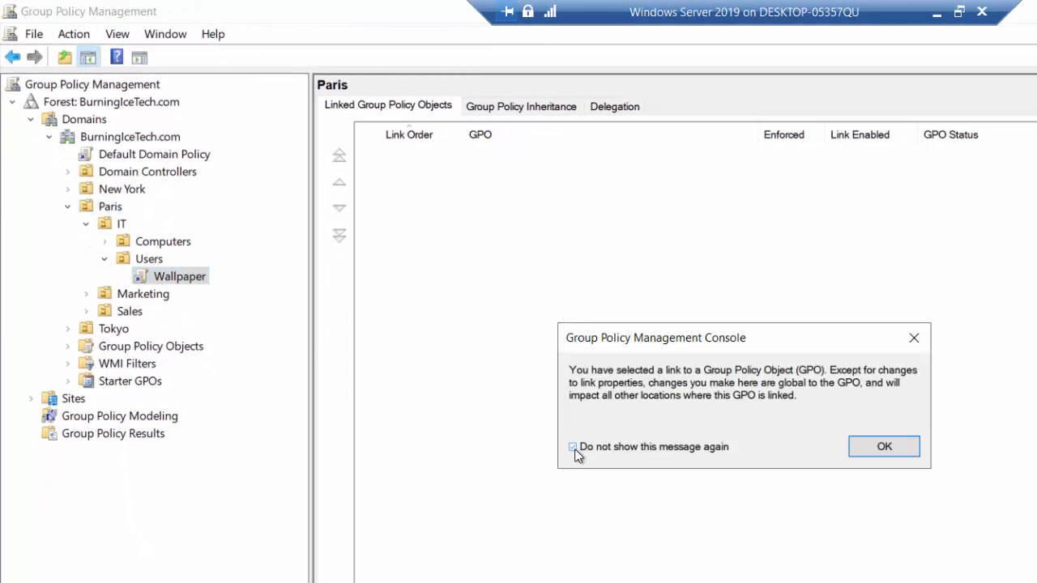
pyautogui.click(878, 451)
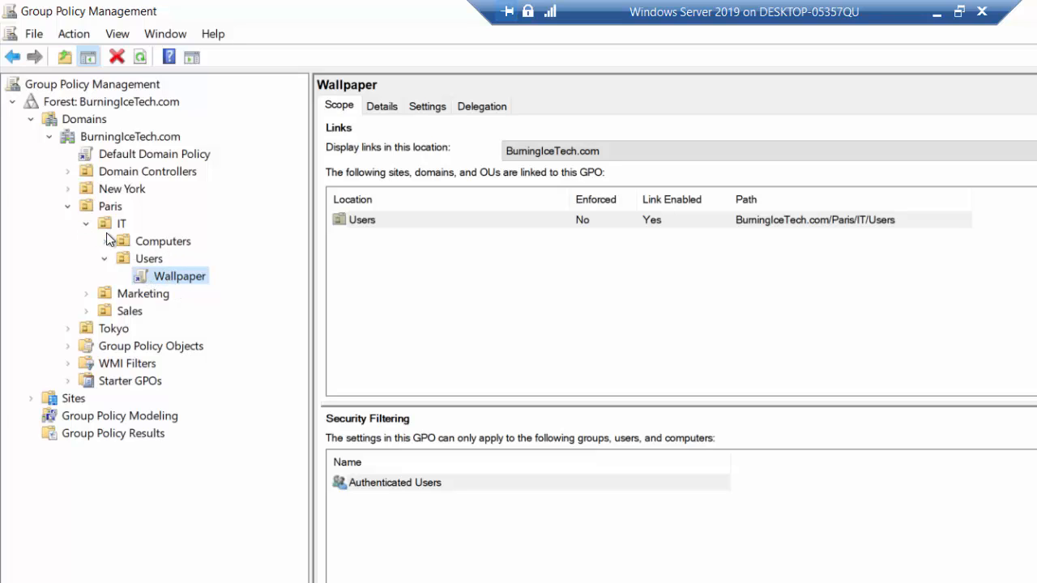
# Edit the Wallpaper GPO in a maximized editor with a wider tree pane.
pyautogui.rightClick(180, 280)
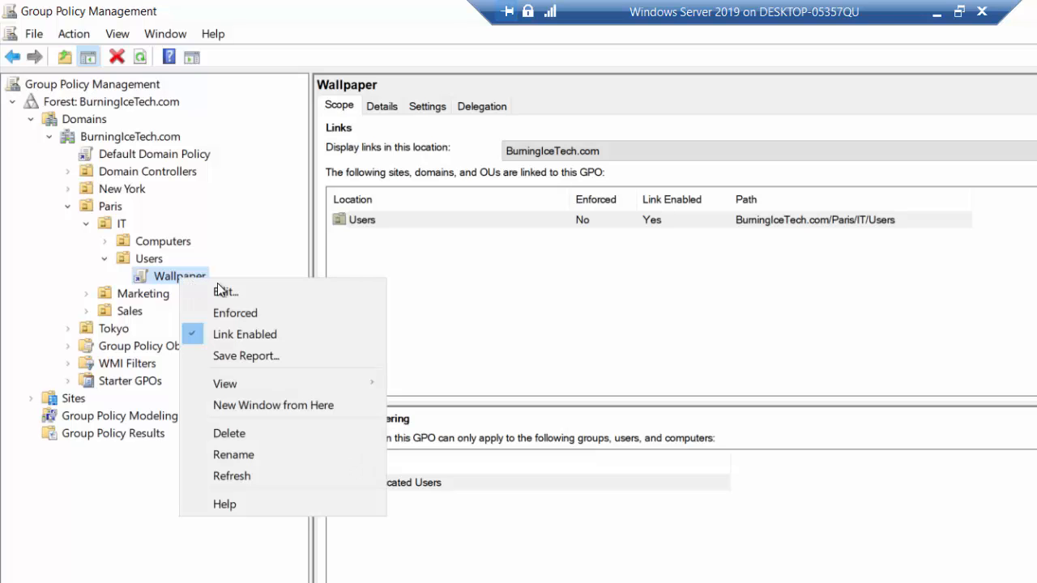
pyautogui.click(278, 291)
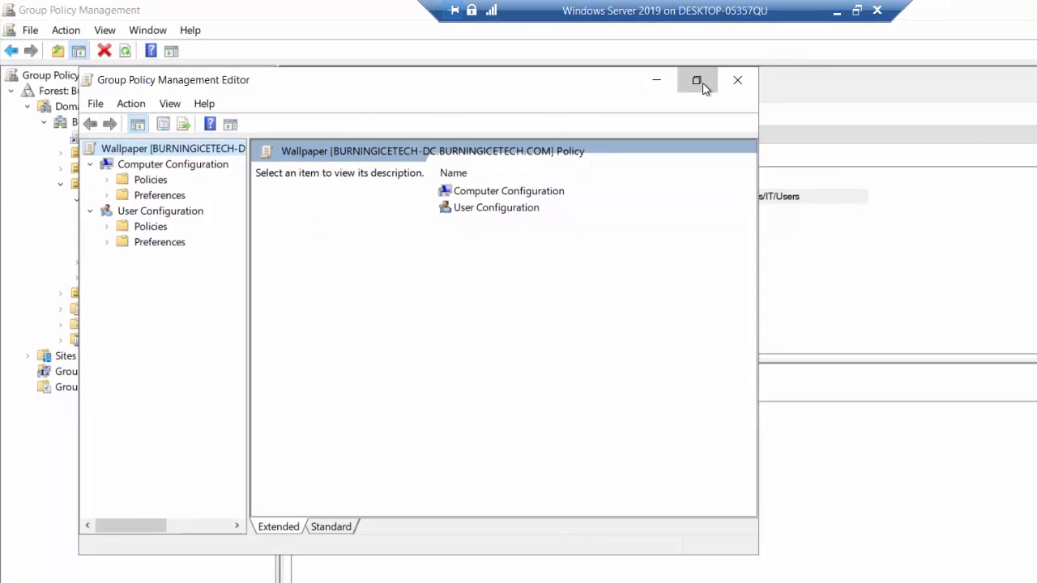
pyautogui.click(696, 79)
pyautogui.moveTo(169, 177); pyautogui.dragTo(243, 175)
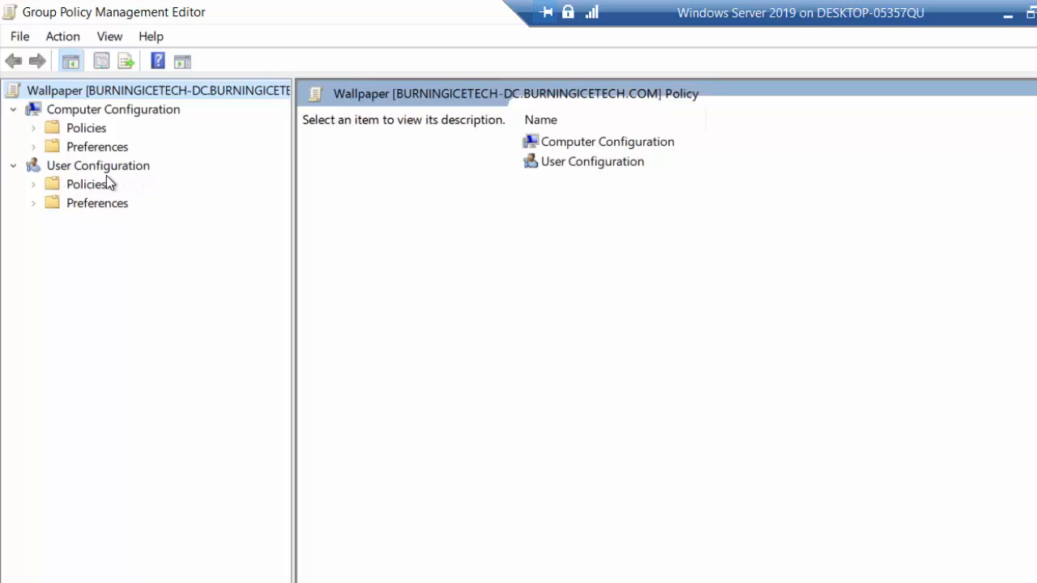
# Go to User Configuration > Policies > Administrative Templates > Desktop and select Desktop Wallpaper.
pyautogui.click(34, 184)
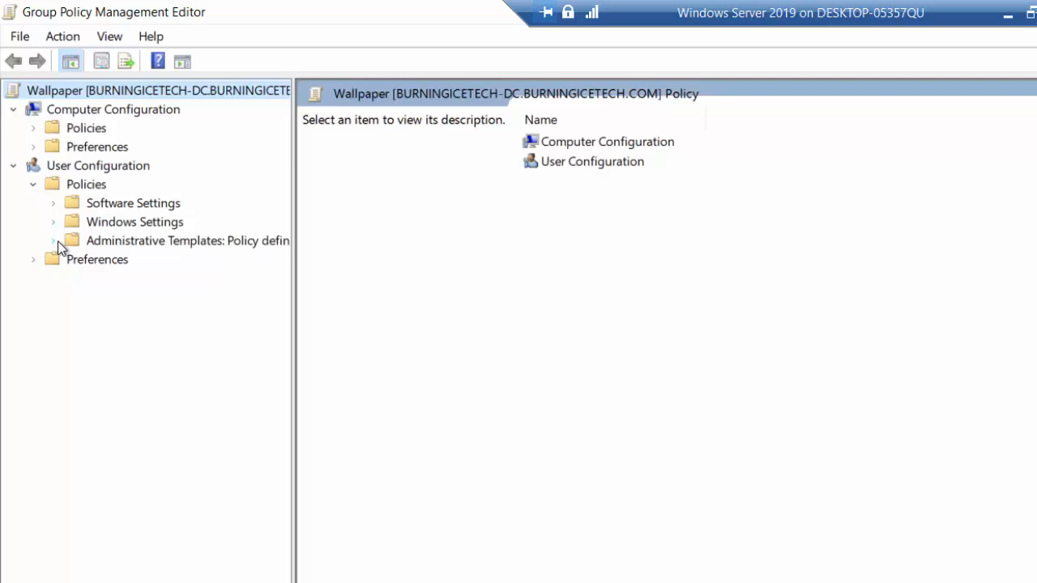
pyautogui.click(52, 241)
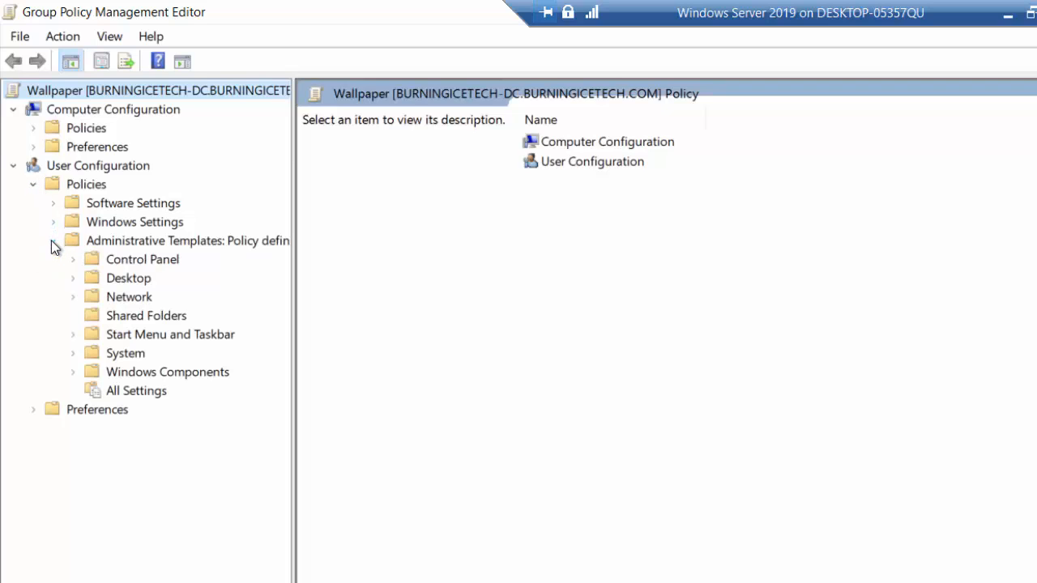
pyautogui.click(74, 279)
pyautogui.click(148, 318)
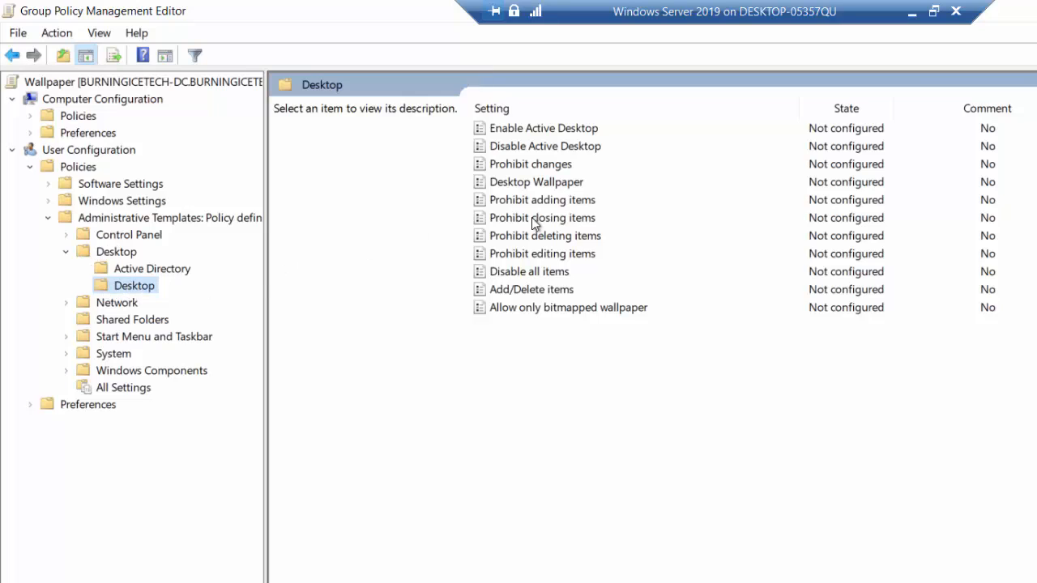
pyautogui.click(565, 184)
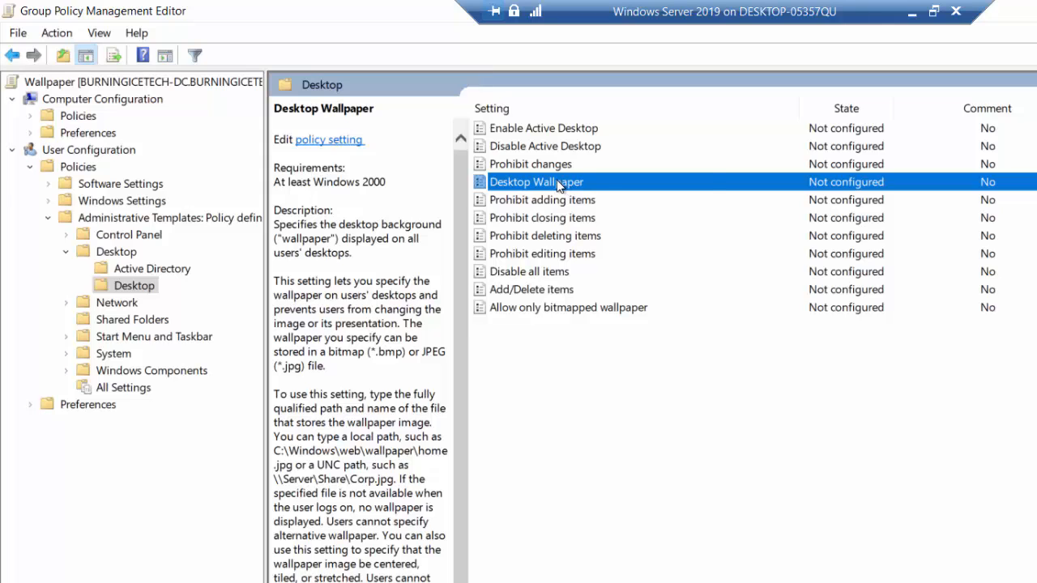
# Enable Desktop Wallpaper with path \\BurningIceTech-DC\Wallpaper\Wallpaper.jpg and Fill style, then apply.
pyautogui.rightClick(559, 185)
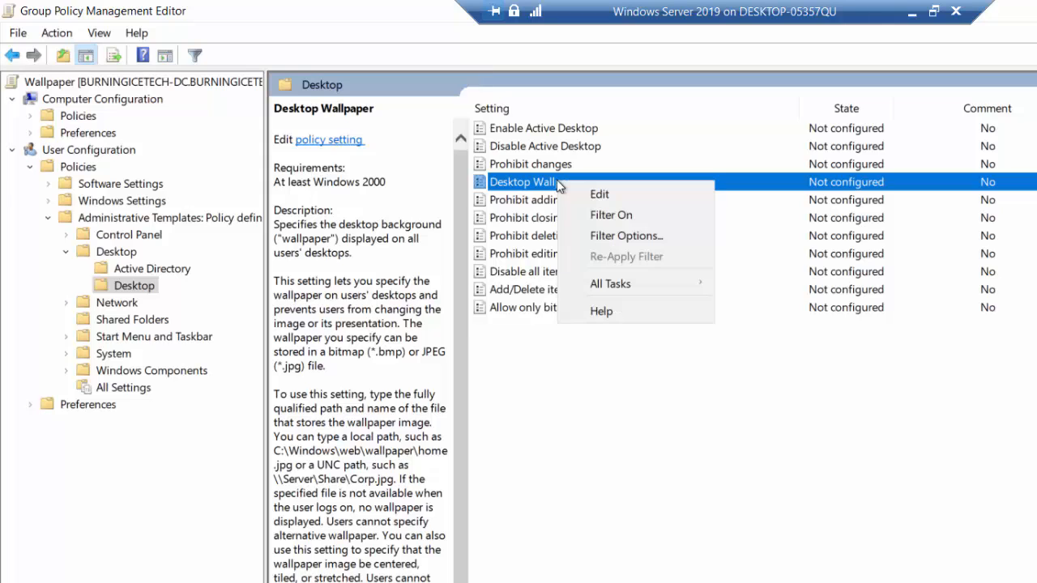
pyautogui.click(632, 194)
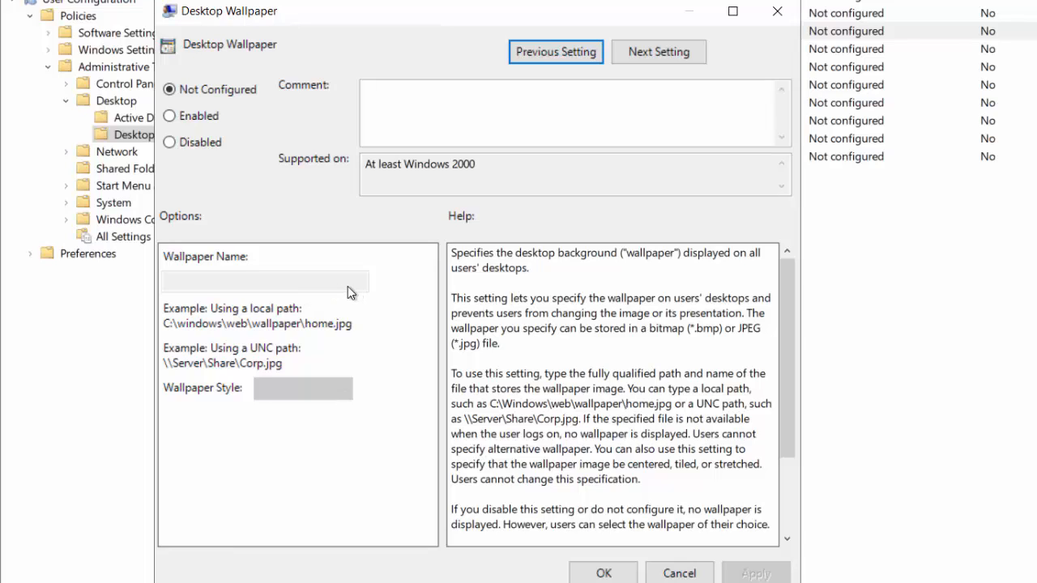
pyautogui.click(172, 117)
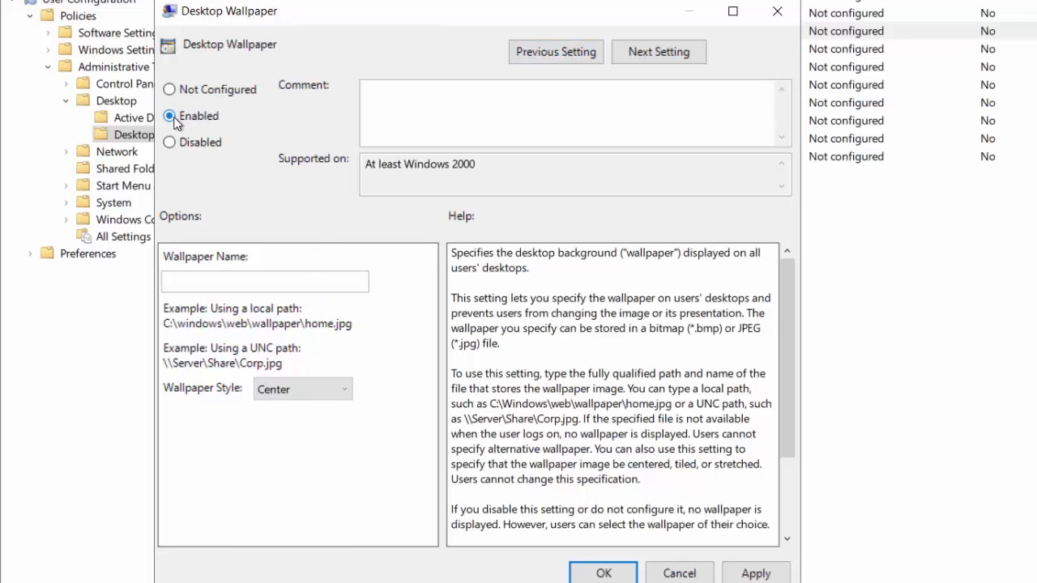
pyautogui.click(259, 283)
pyautogui.write('\\\\')
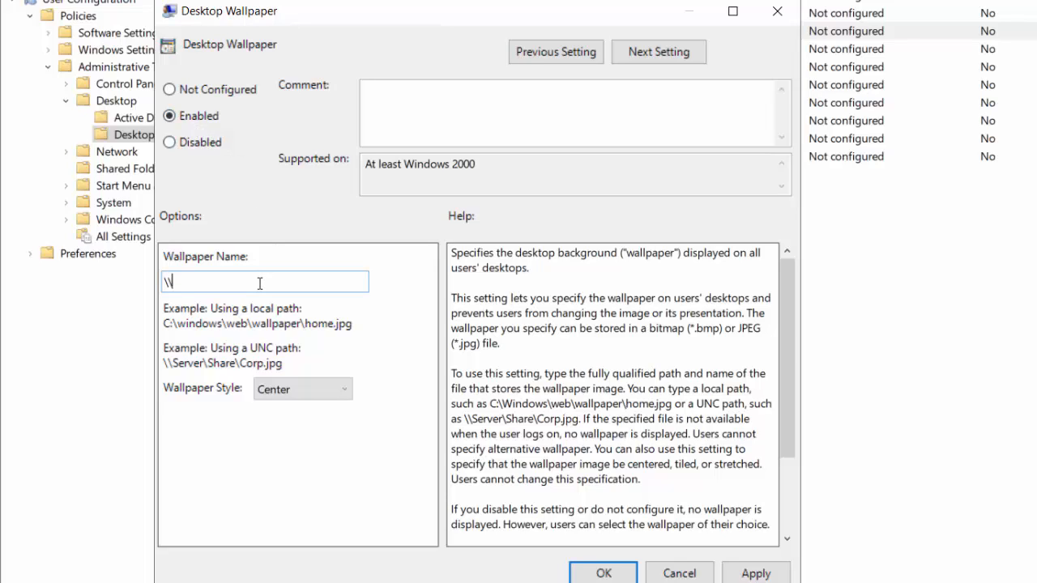
pyautogui.write('BuringIceTech-DC\\Wallpaper')
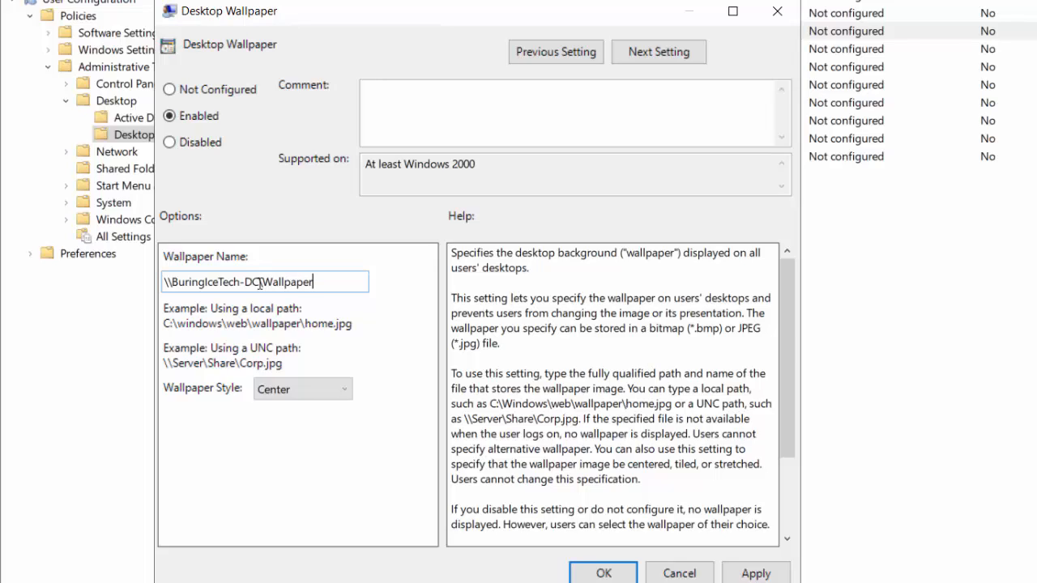
pyautogui.write('\\Wallpaper.jpg')
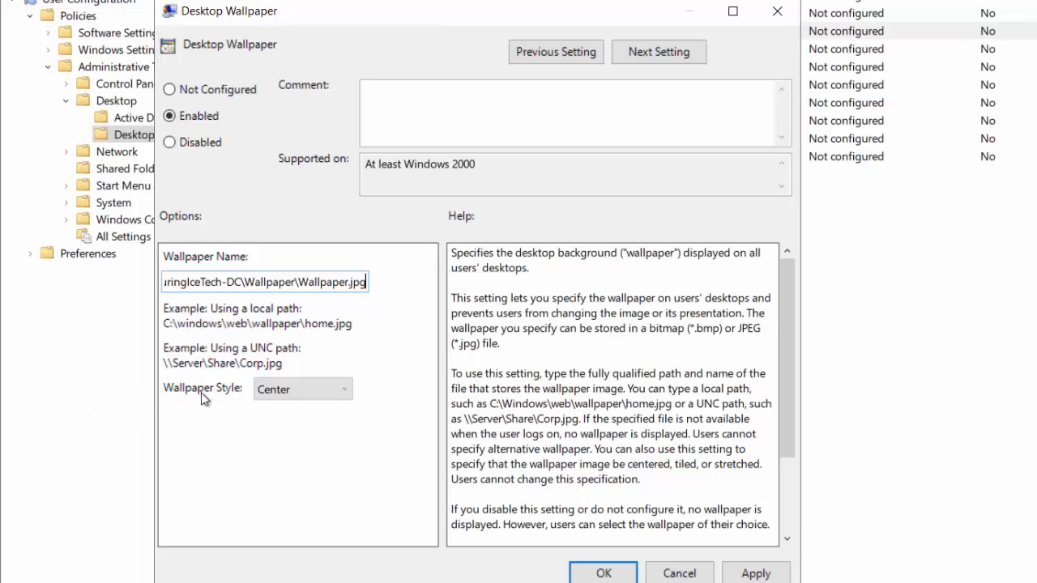
pyautogui.click(312, 393)
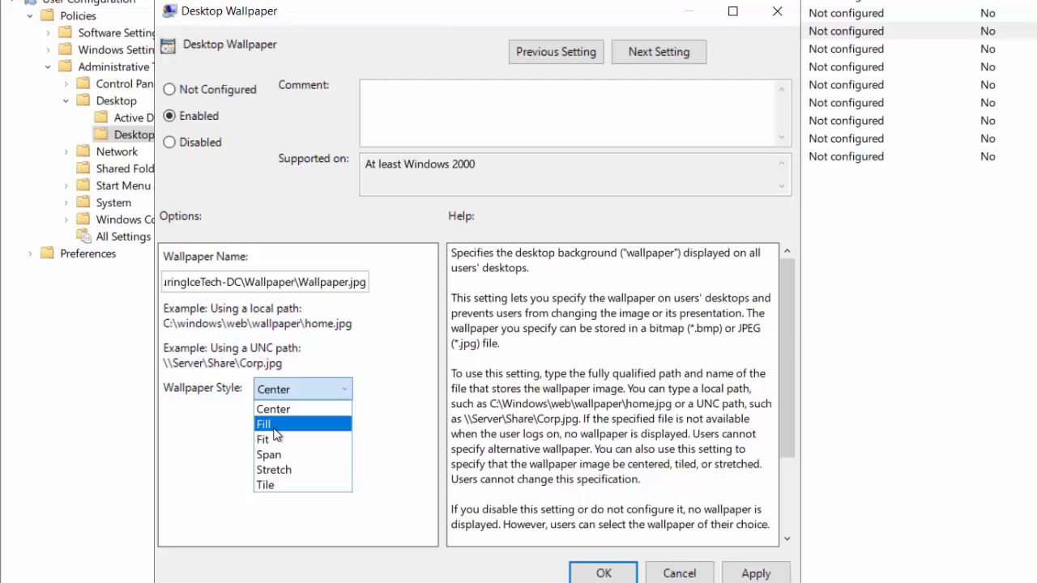
pyautogui.click(270, 424)
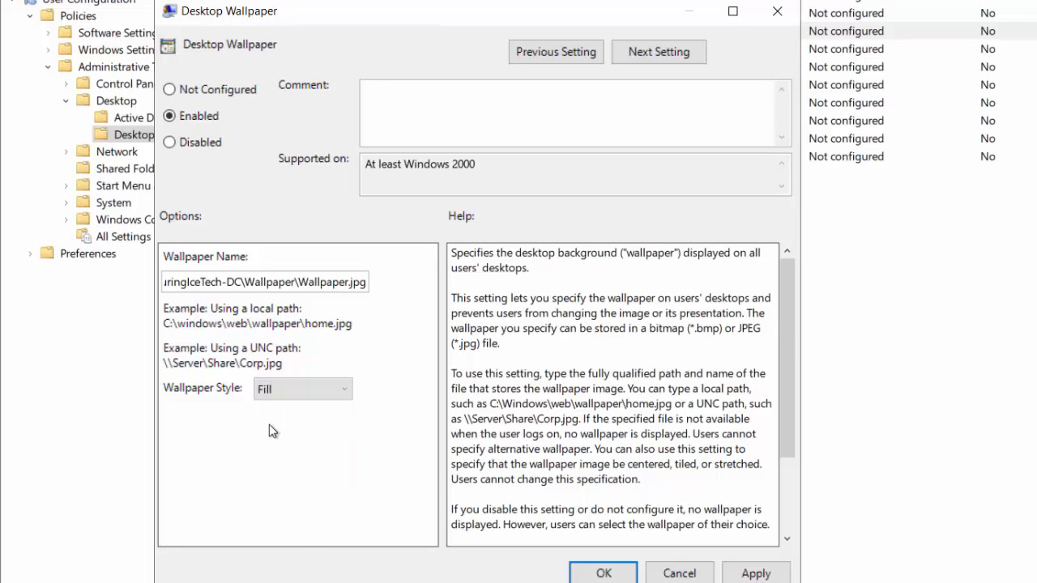
pyautogui.click(753, 573)
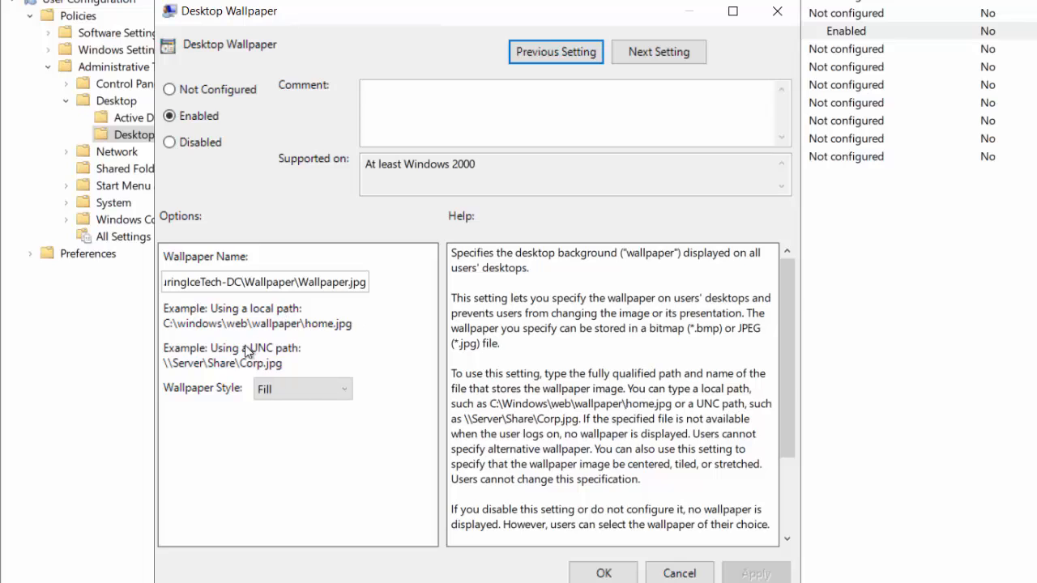
# Close the policy dialog and confirm Wallpaper is linked and enabled on Paris/IT/Users.
pyautogui.click(601, 571)
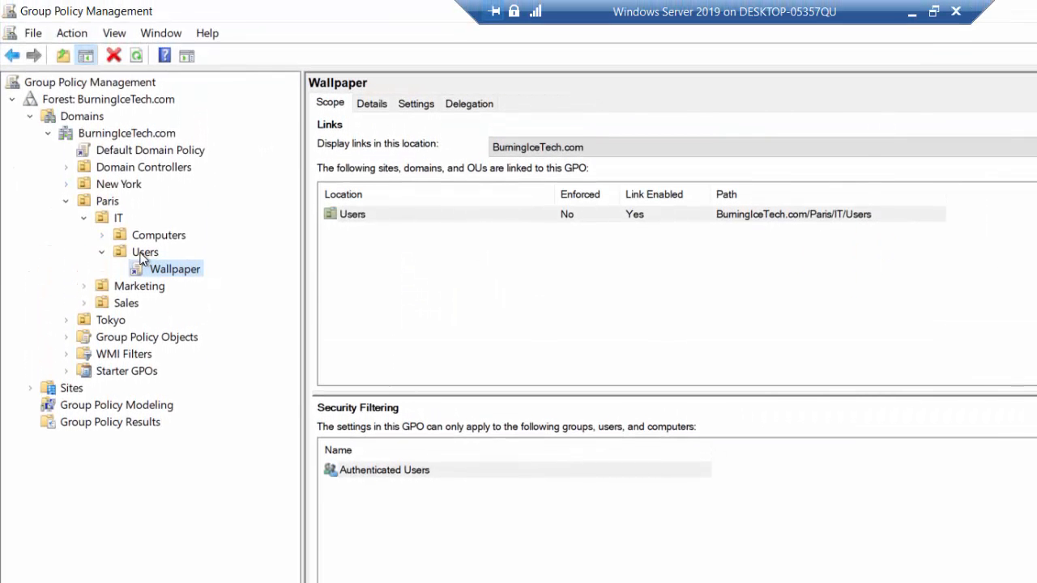
pyautogui.click(142, 252)
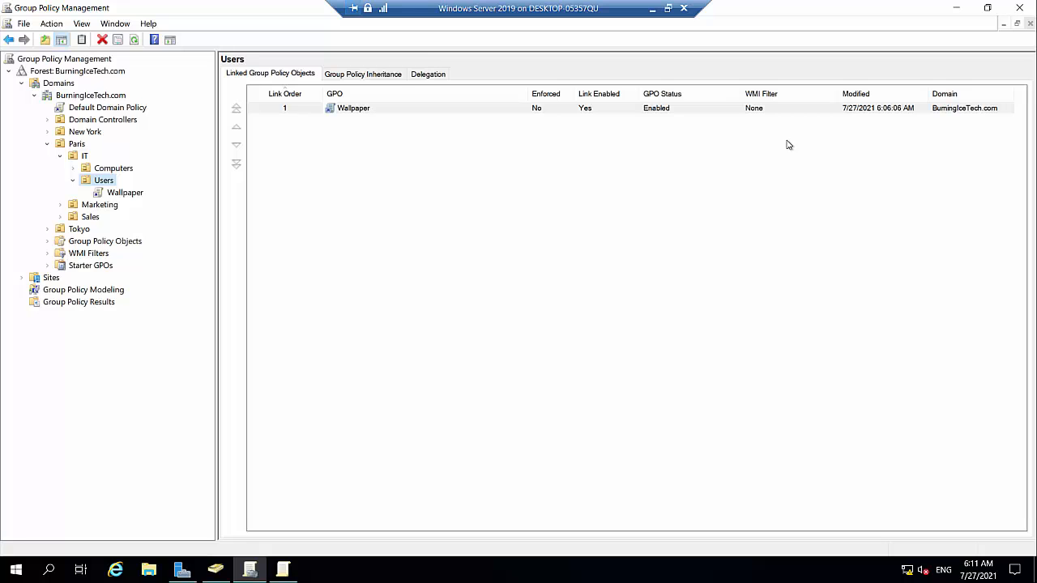
# Close Group Policy Management and open the empty Paris > IT > Users OU in Active Directory Users and Computers.
pyautogui.click(1030, 8)
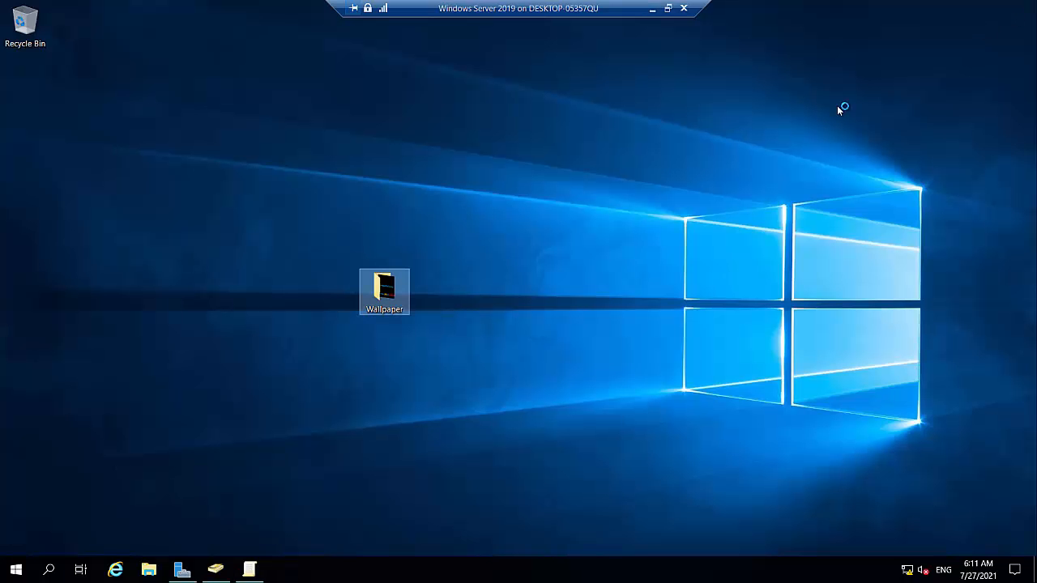
pyautogui.moveTo(258, 573)
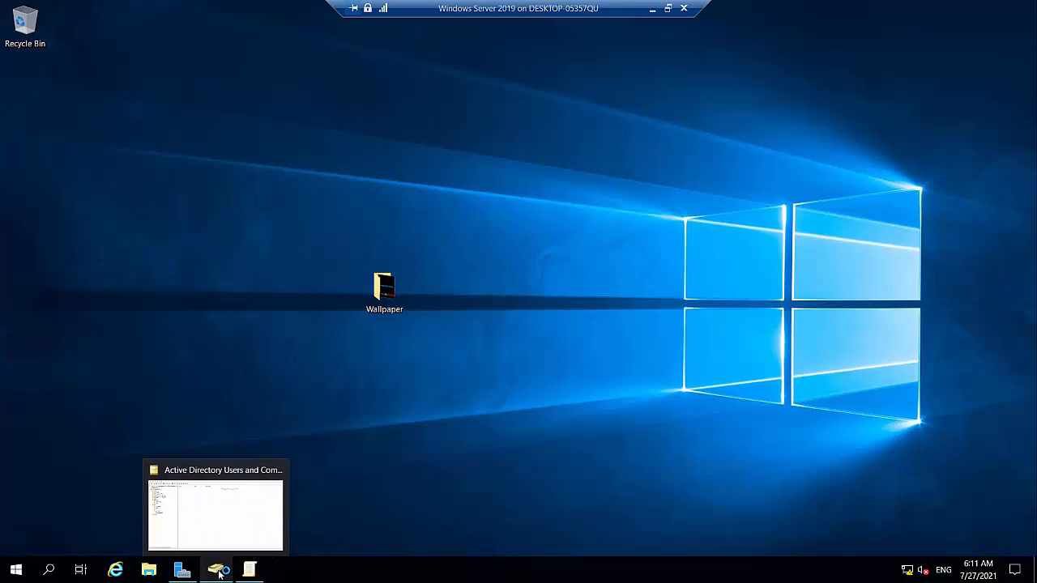
pyautogui.click(219, 572)
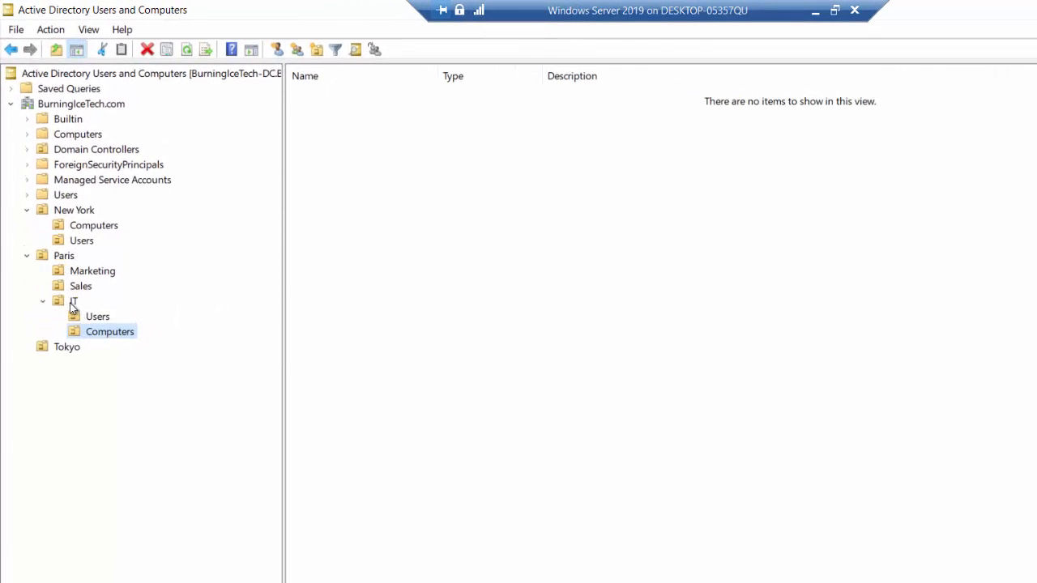
pyautogui.click(94, 318)
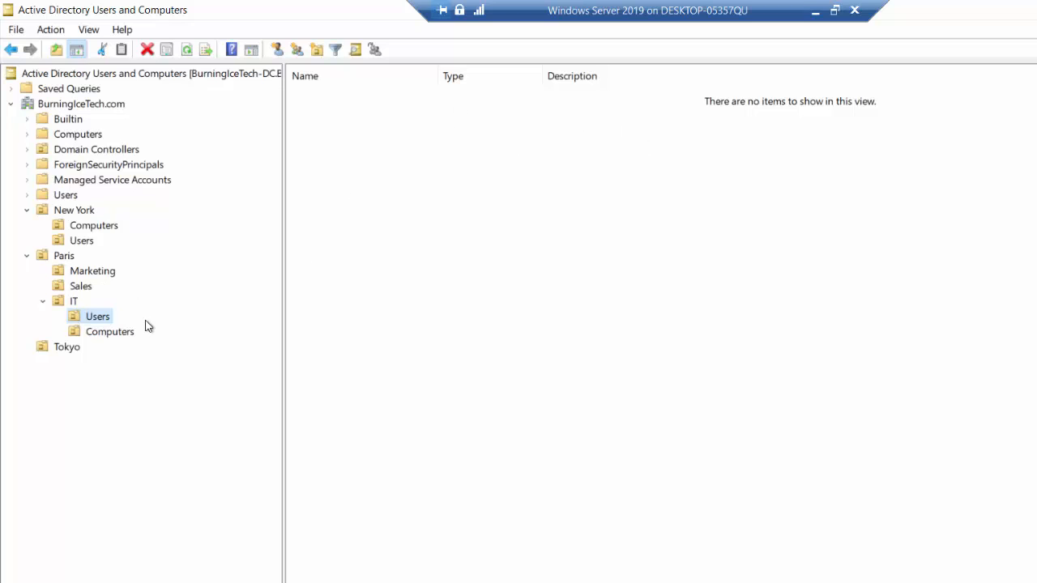
# Move the user account from the default Users container into Paris > IT > Users, confirming the move.
pyautogui.click(68, 198)
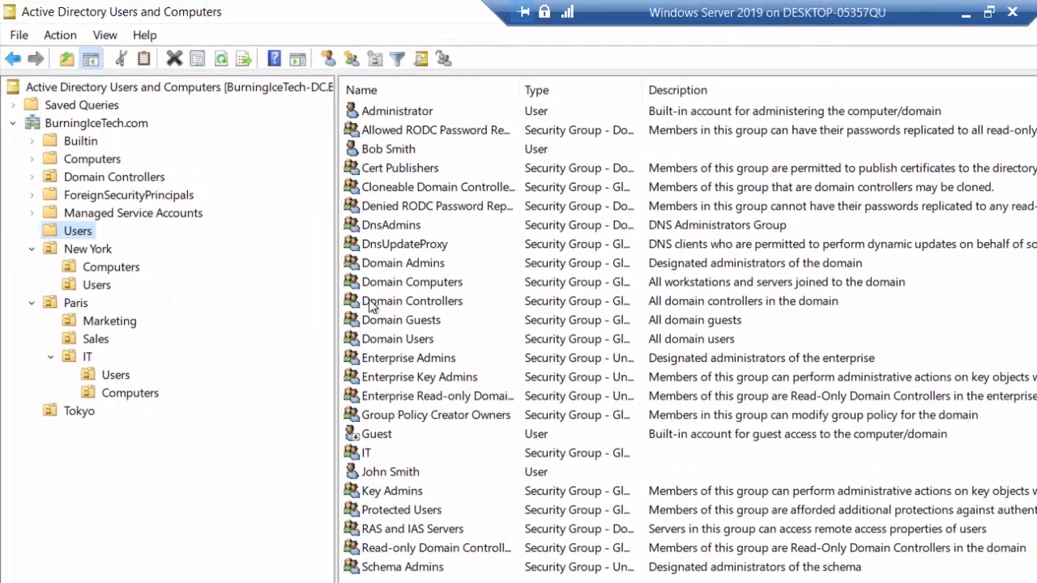
pyautogui.click(388, 151)
pyautogui.rightClick(398, 156)
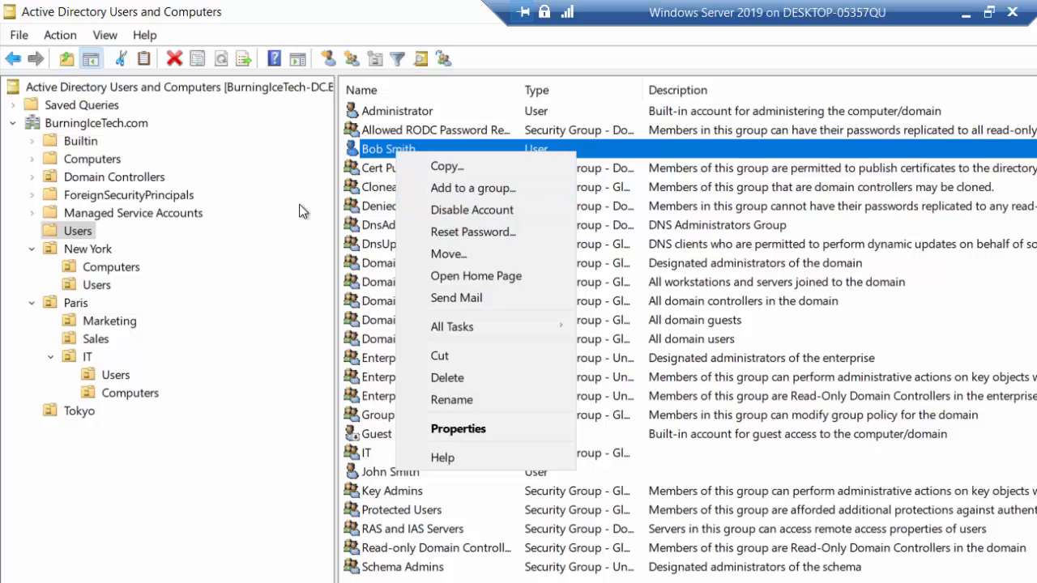
pyautogui.moveTo(374, 154); pyautogui.dragTo(114, 389)
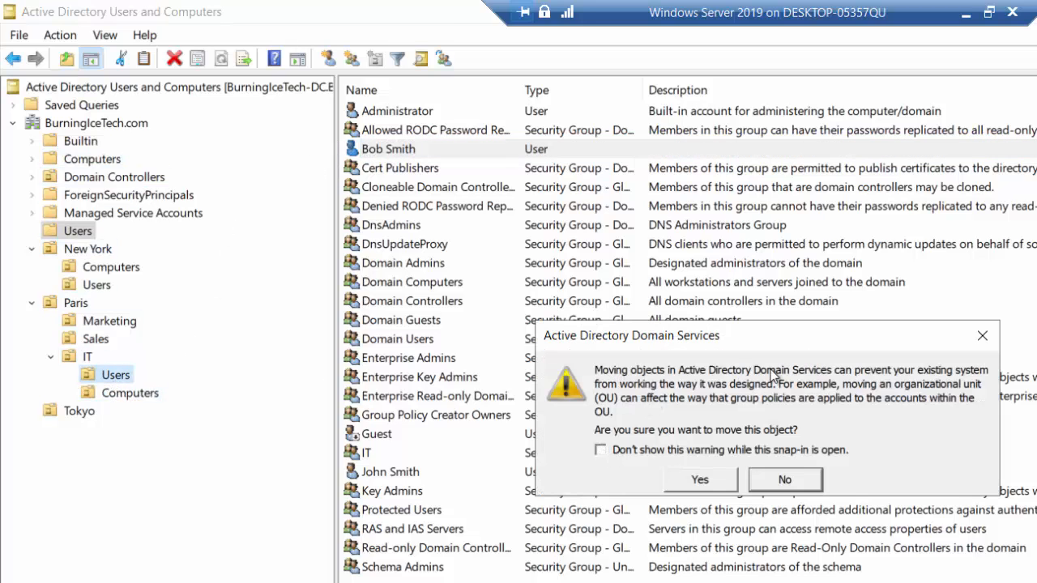
pyautogui.click(688, 484)
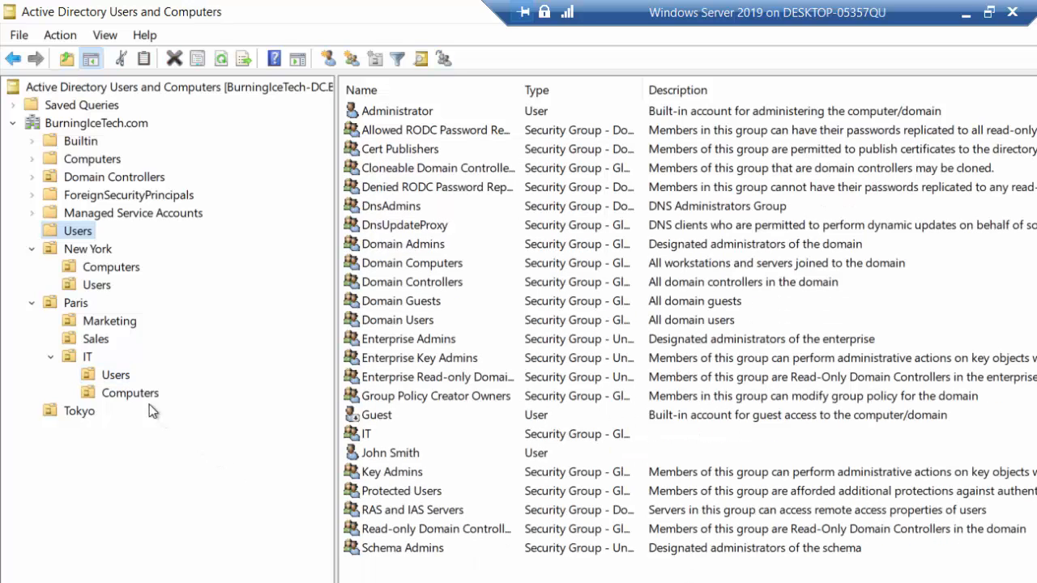
pyautogui.click(114, 376)
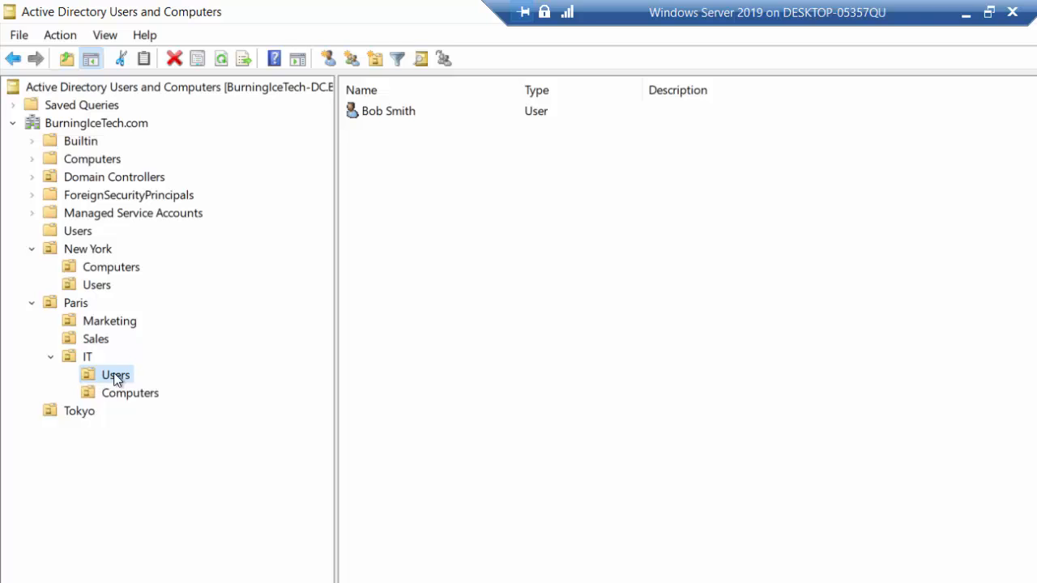
# Review the moved user in Paris IT Users, then minimize the Windows Server 2019 remote session.
pyautogui.click(387, 115)
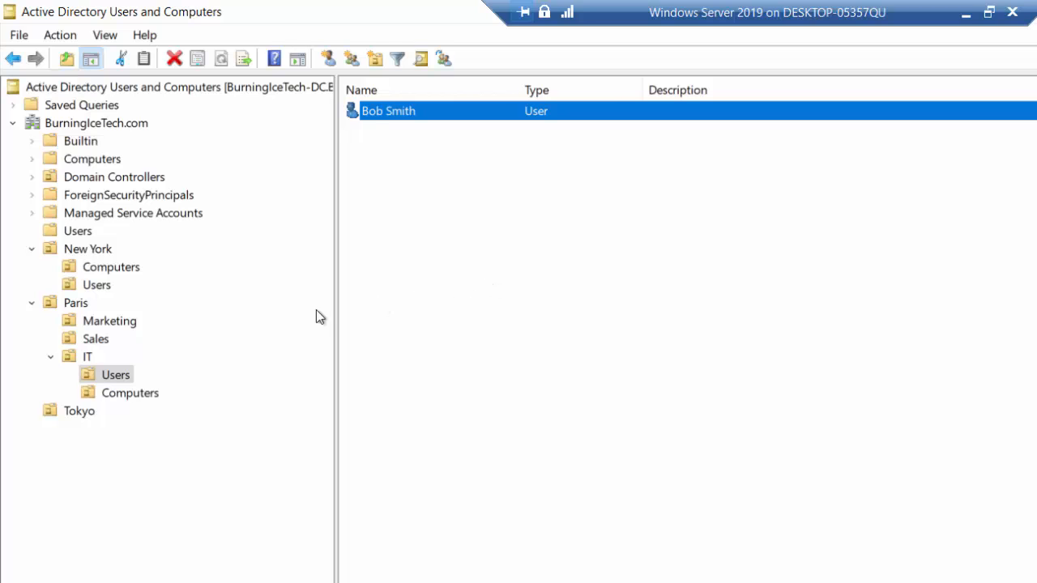
pyautogui.rightClick(389, 117)
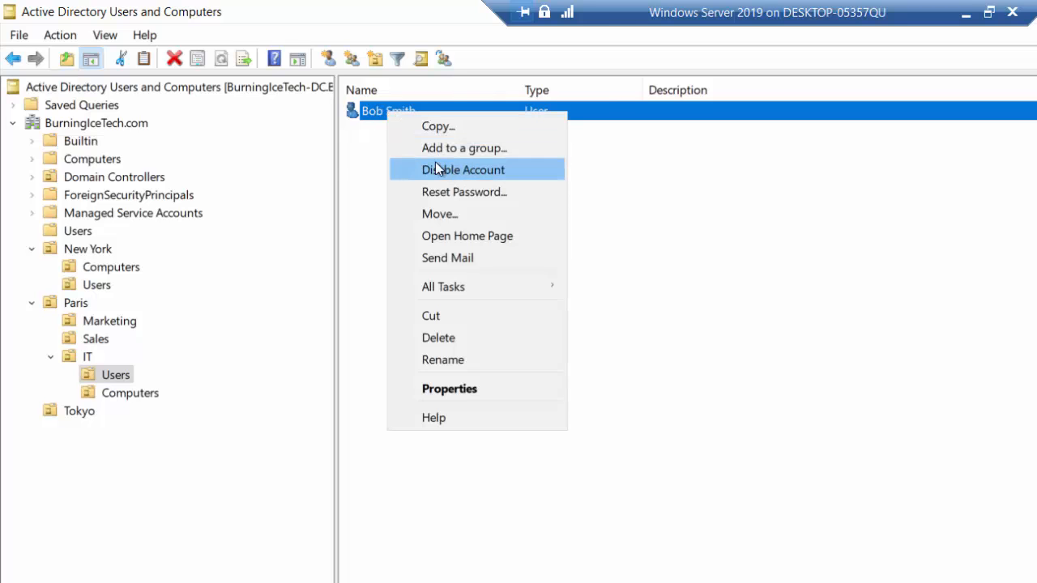
pyautogui.click(357, 166)
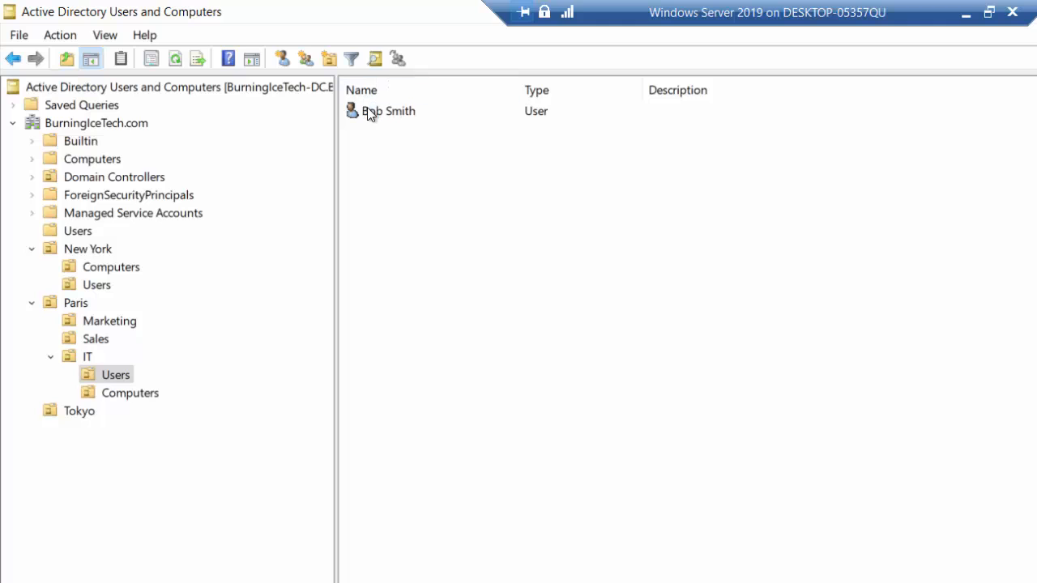
pyautogui.click(370, 112)
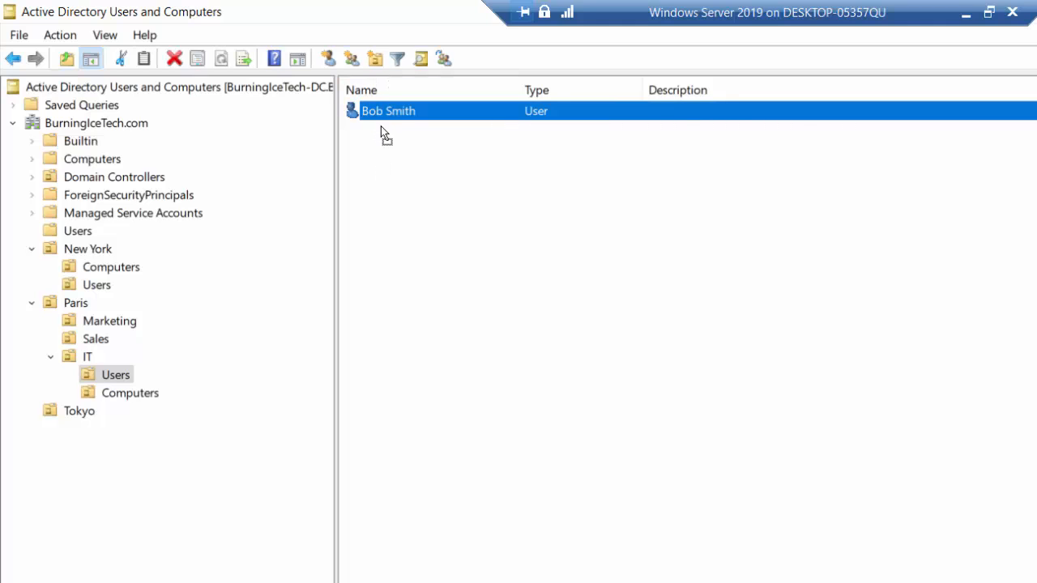
pyautogui.moveTo(380, 126); pyautogui.dragTo(378, 132)
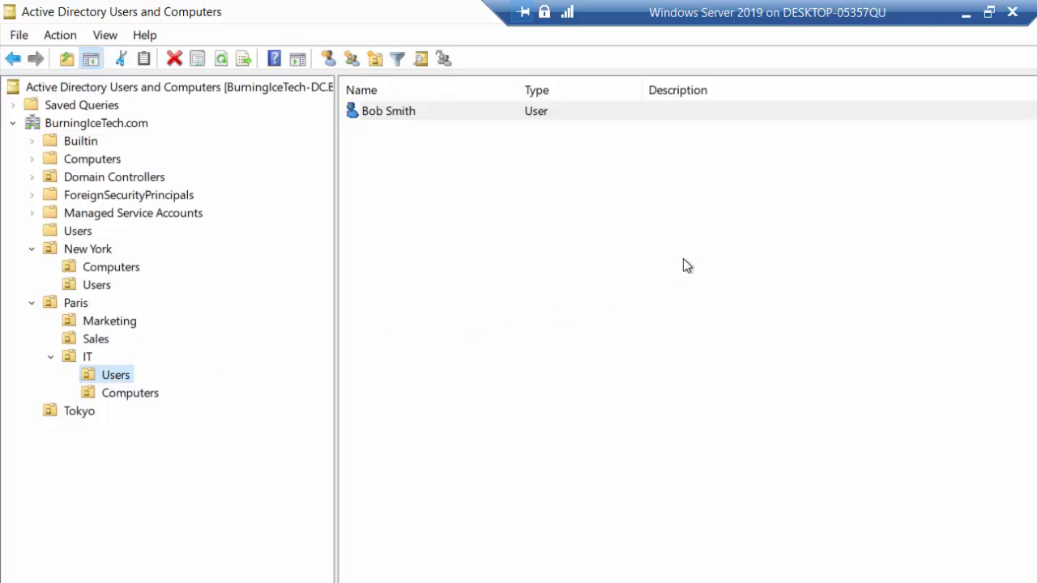
pyautogui.click(966, 13)
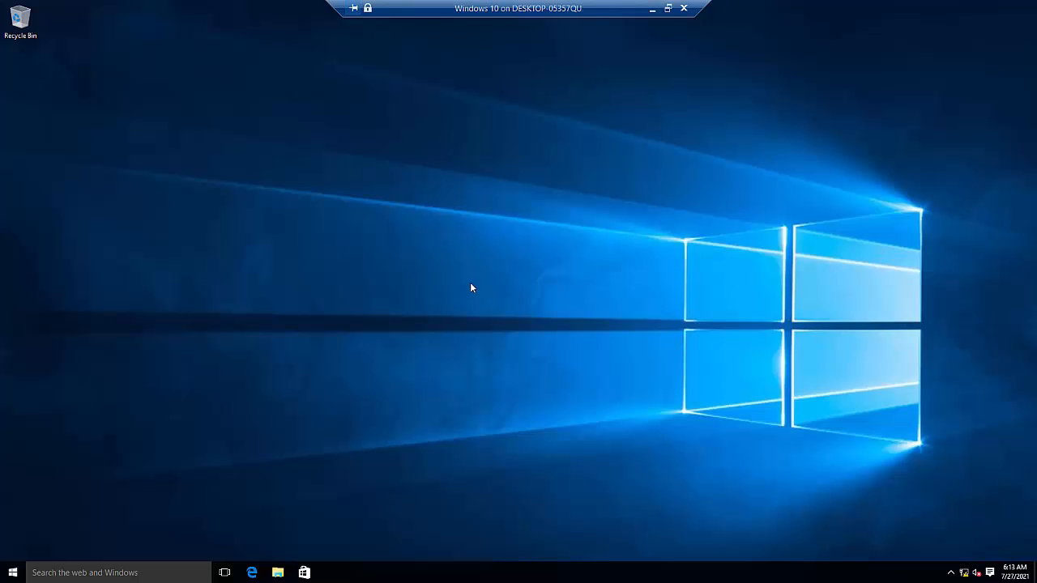
# Restart the Windows 10 machine from the Start menu's Power options.
pyautogui.click(13, 573)
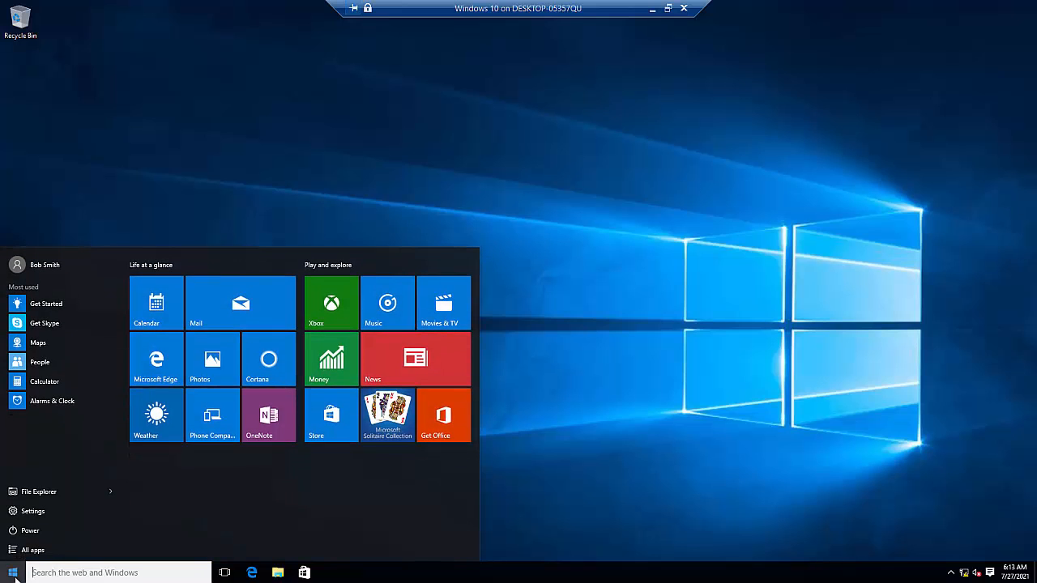
pyautogui.click(52, 532)
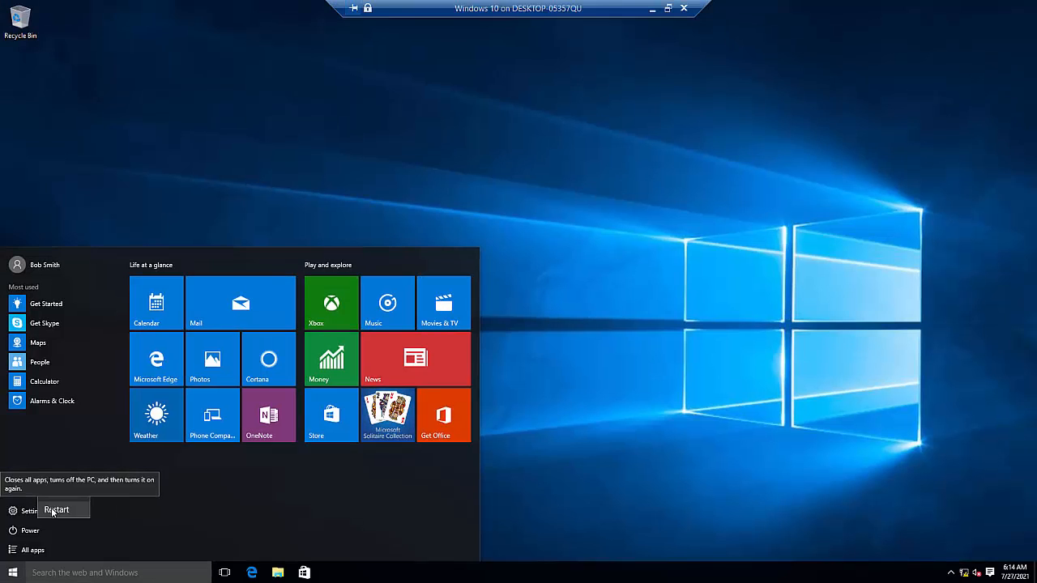
pyautogui.click(52, 511)
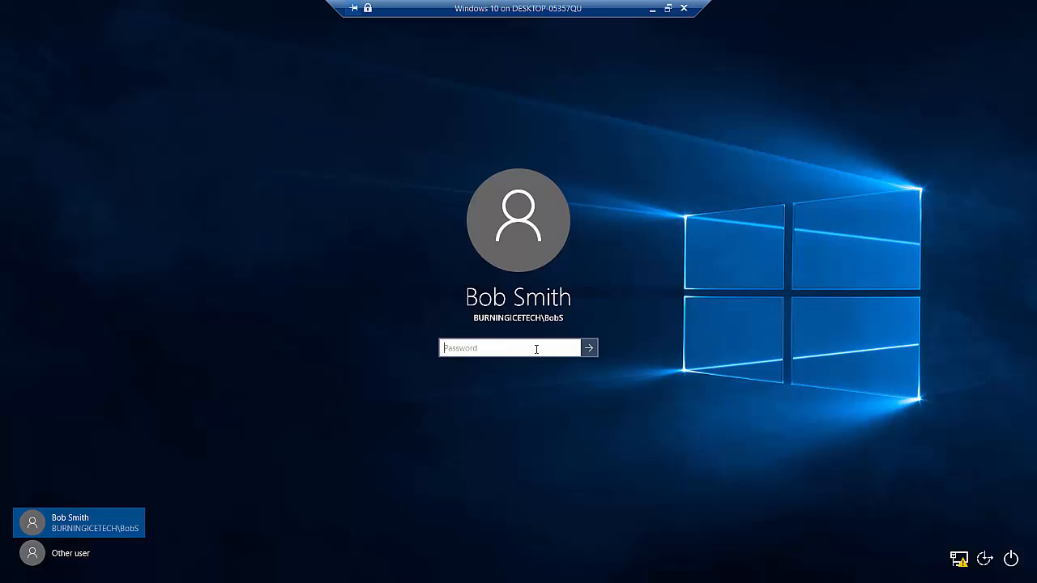
# Enter the domain user's account password and sign in to Windows 10.
pyautogui.write('Pa$$w0rd')
pyautogui.write('••••')
pyautogui.click(590, 350)
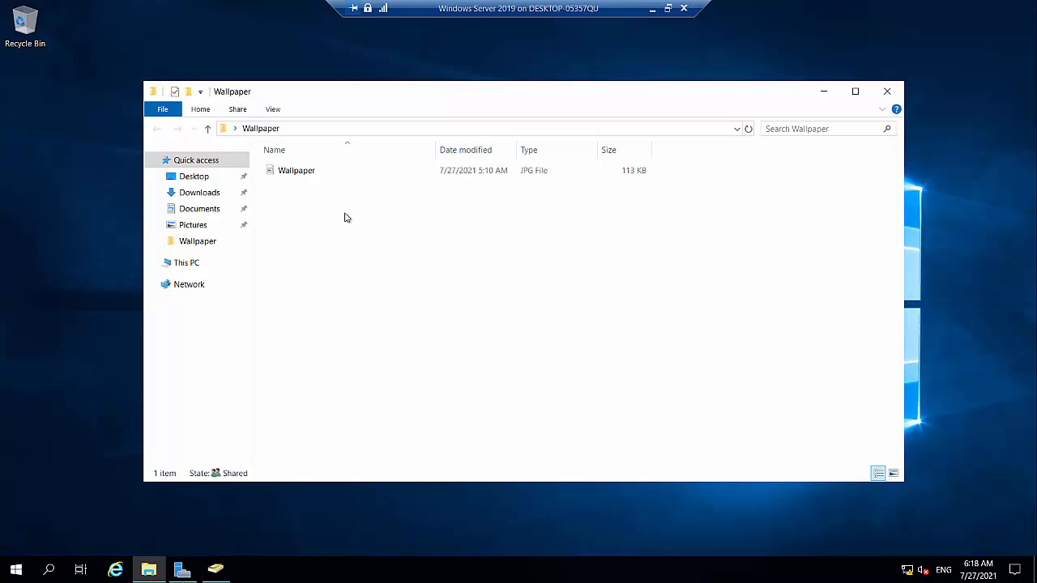
# Select the 113 KB Wallpaper JPG file in the shared Wallpaper folder.
pyautogui.click(313, 173)
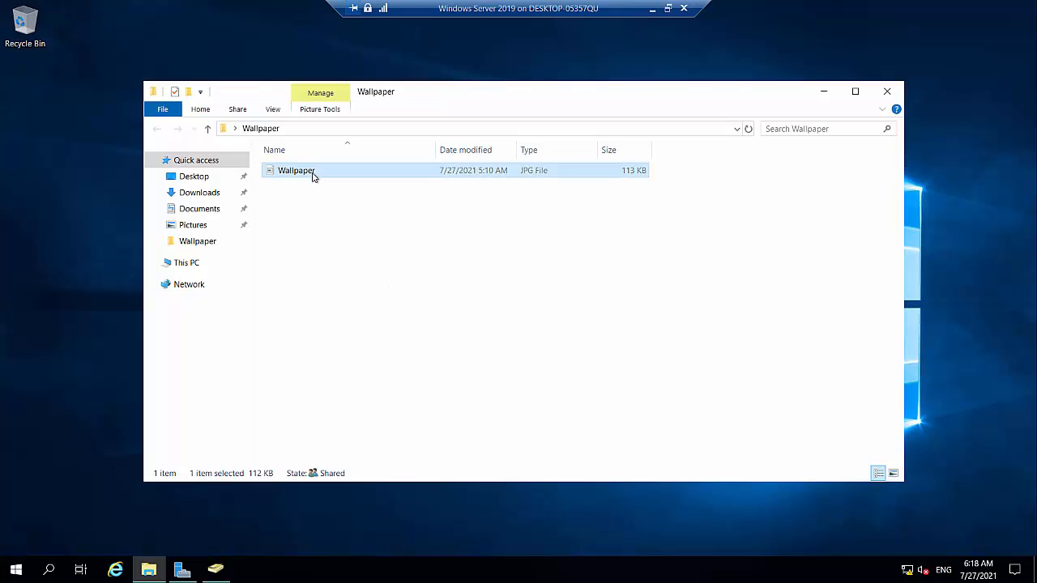